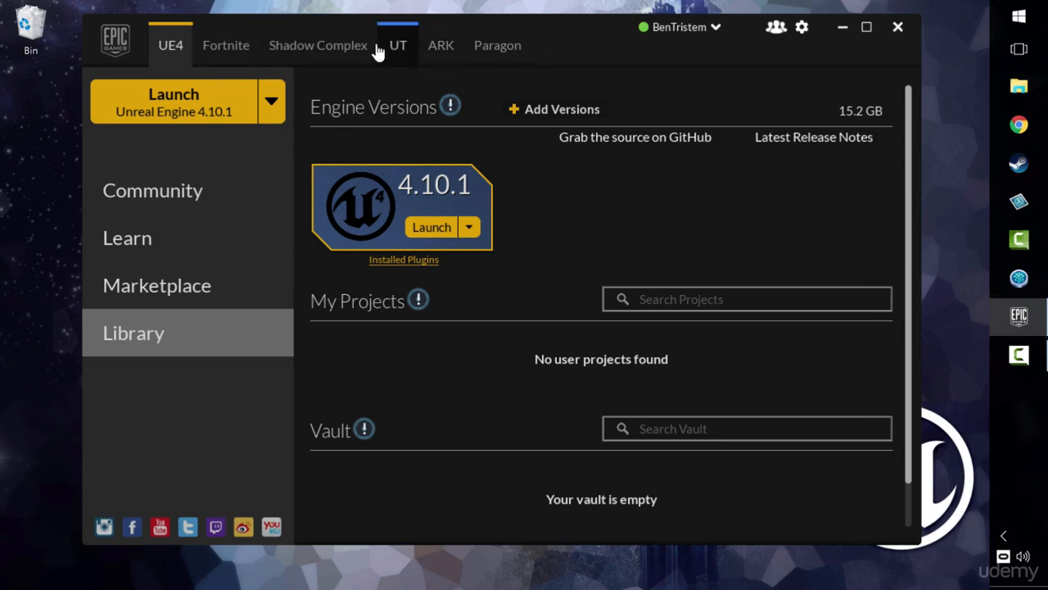
Step: Launch Unreal Engine 4.10.1 from the library, closing the launcher window and maximizing the project browser
{"action": "left_click", "coordinate": [216, 44]}
{"action": "left_click", "coordinate": [168, 47]}
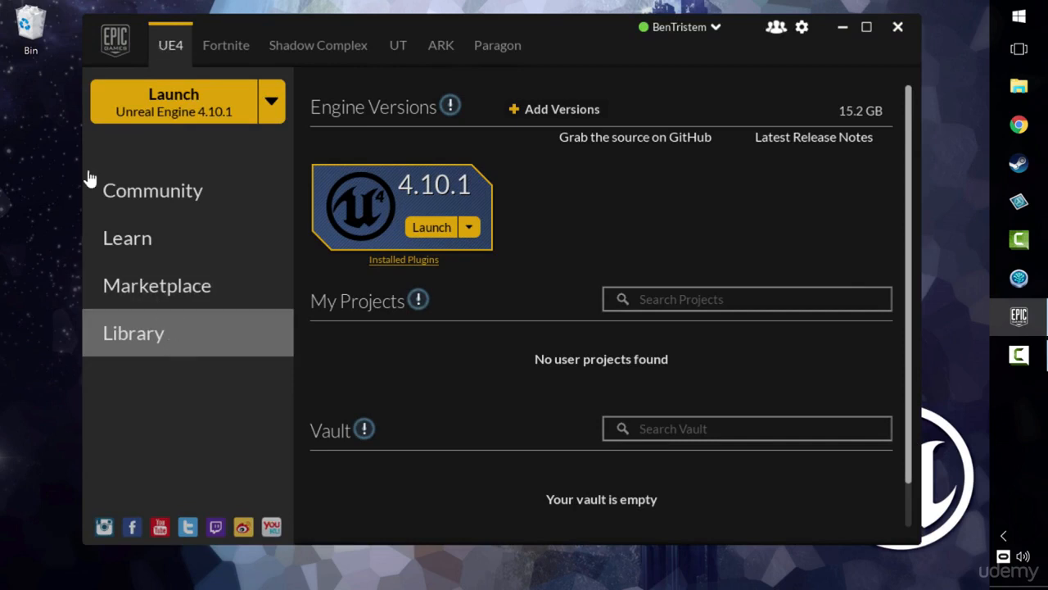
{"action": "left_click", "coordinate": [164, 196]}
{"action": "left_click", "coordinate": [187, 330]}
{"action": "left_click", "coordinate": [436, 235]}
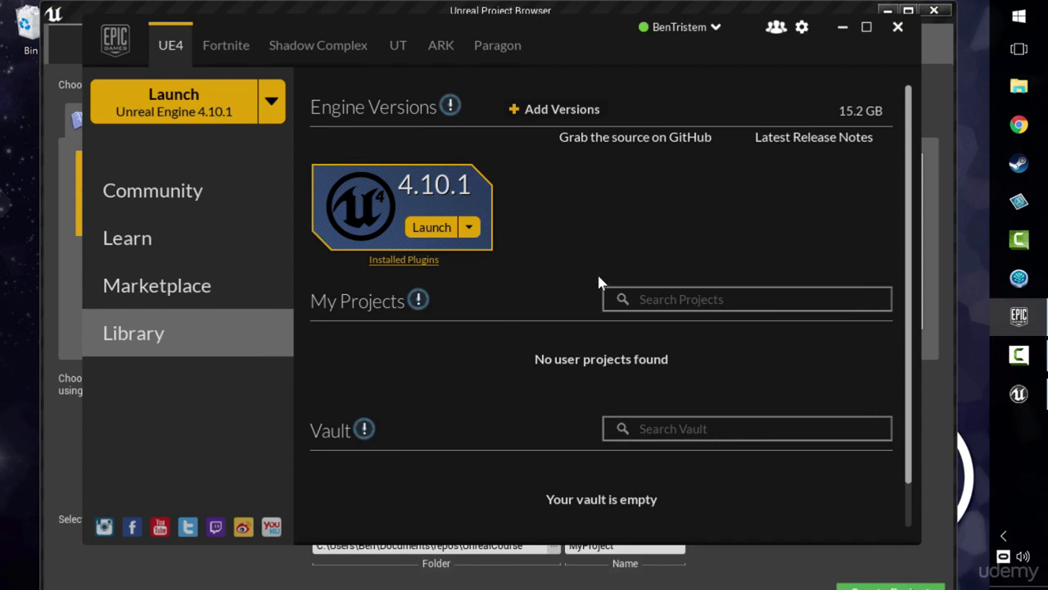
{"action": "left_click", "coordinate": [902, 33]}
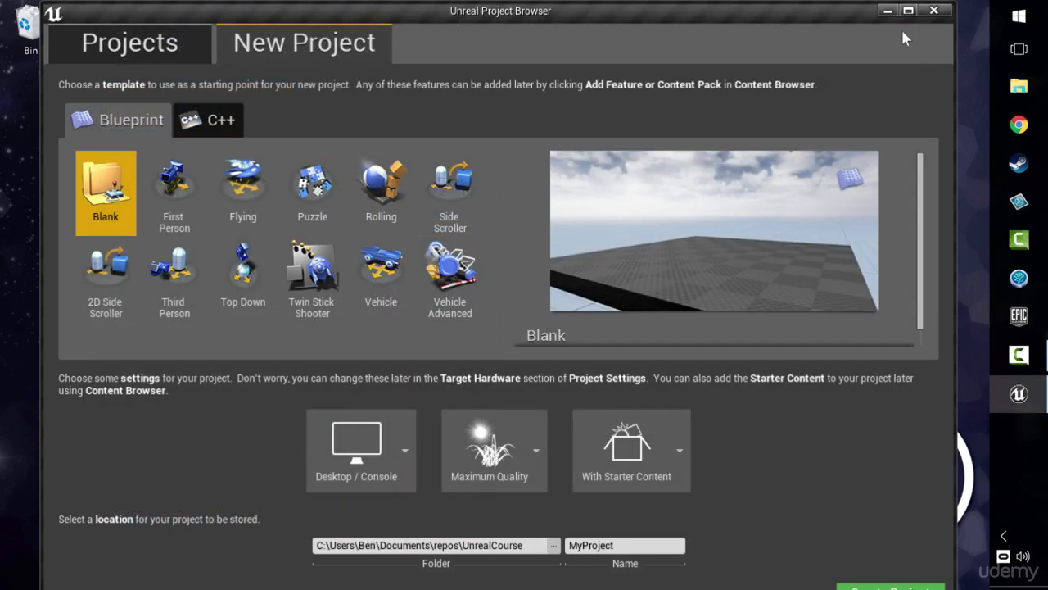
{"action": "left_click_drag", "start_coordinate": [470, 20], "coordinate": [406, 10]}
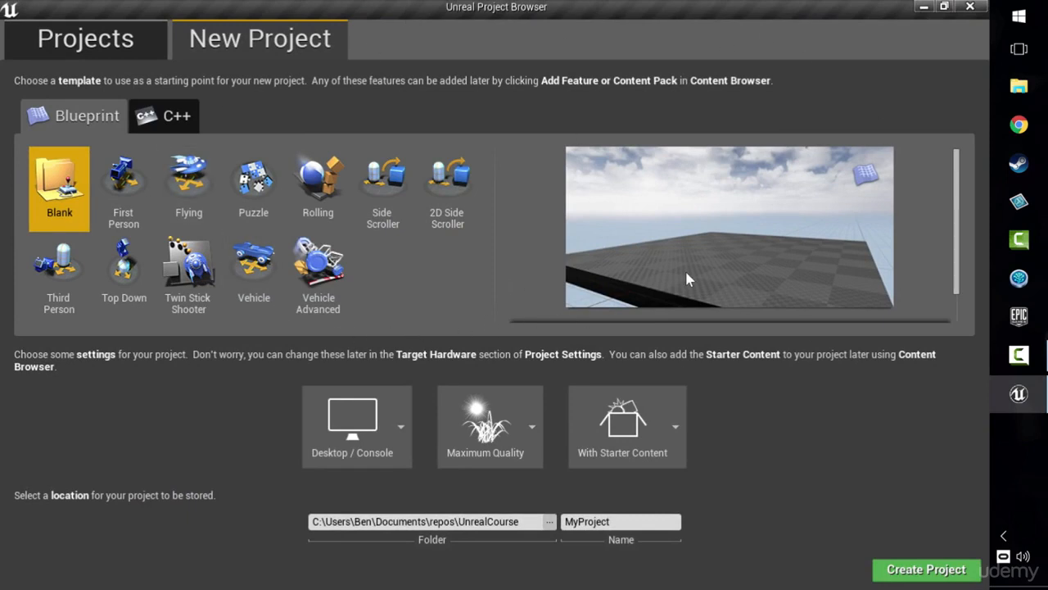
Step: Choose the C++ Basic Code template and set the new project to No Starter Content
{"action": "left_click", "coordinate": [170, 119]}
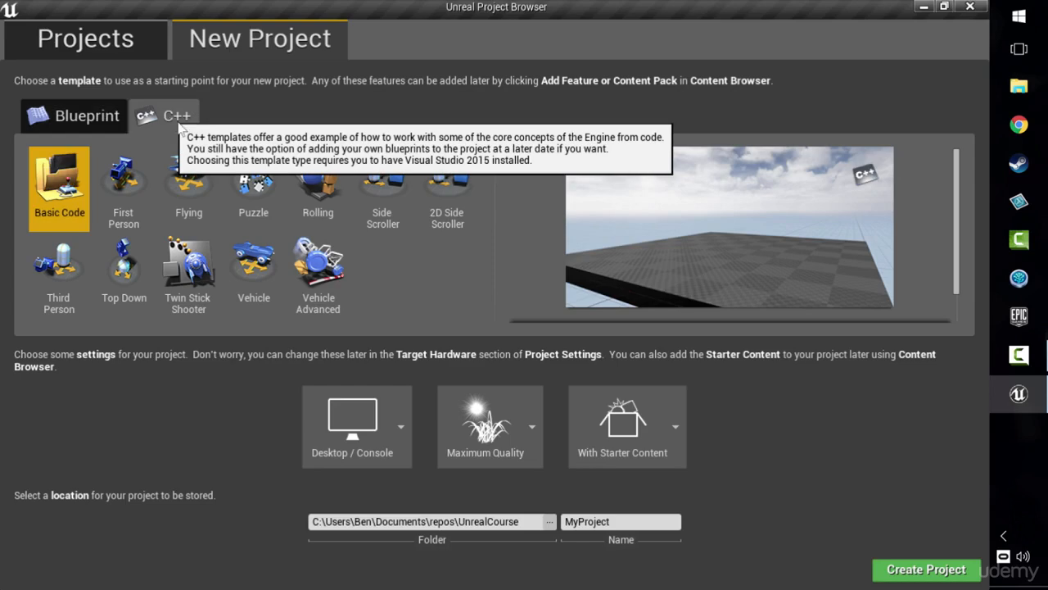
{"action": "left_click", "coordinate": [82, 116]}
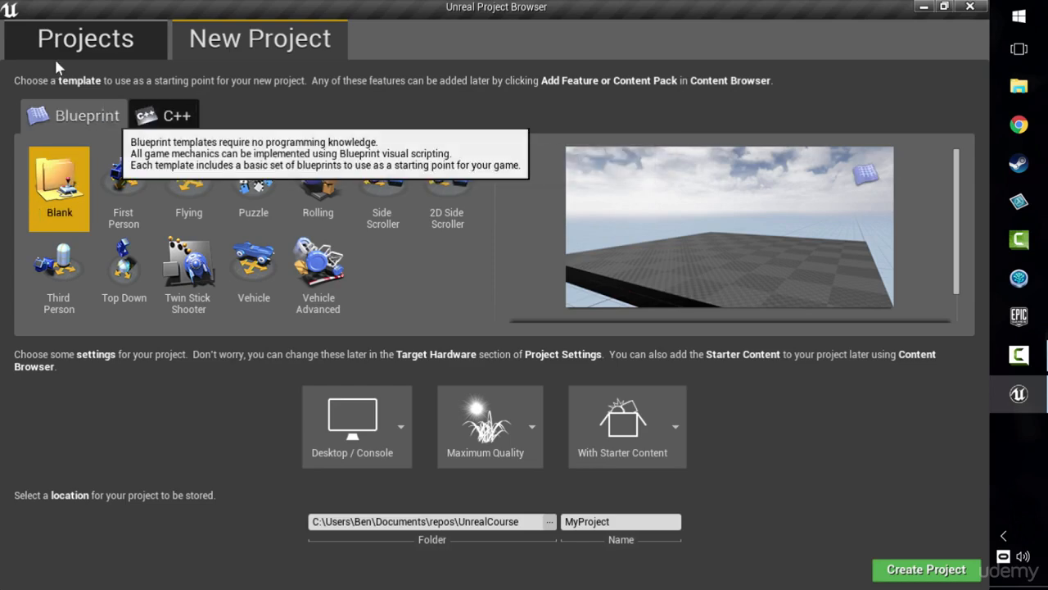
{"action": "left_click", "coordinate": [163, 117]}
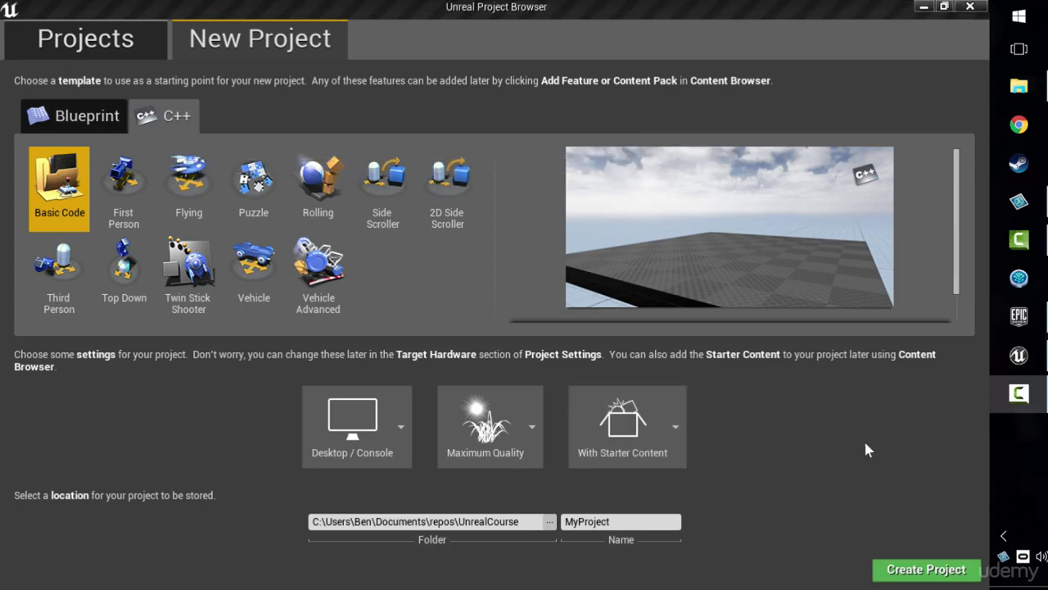
{"action": "left_click", "coordinate": [661, 433]}
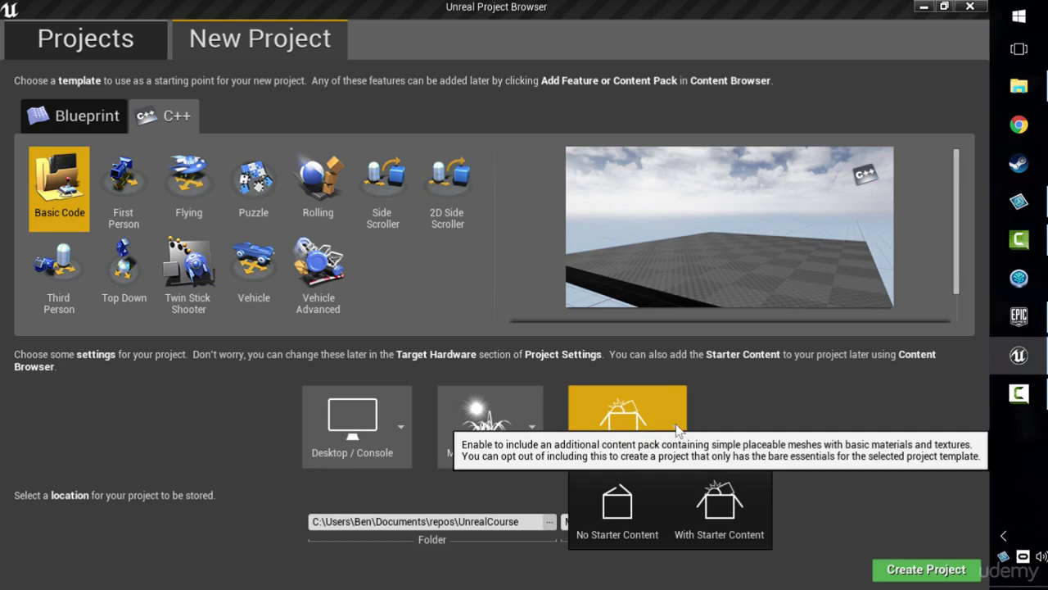
{"action": "left_click", "coordinate": [620, 507]}
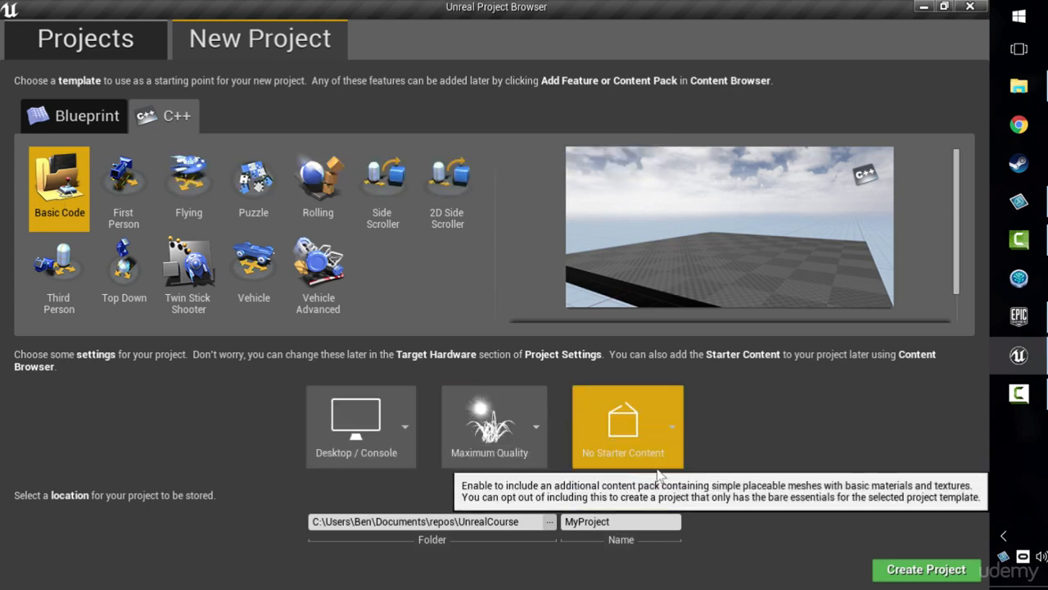
Step: Name the new project Section_01 and create it in the UnrealCourse folder
{"action": "left_click", "coordinate": [629, 521]}
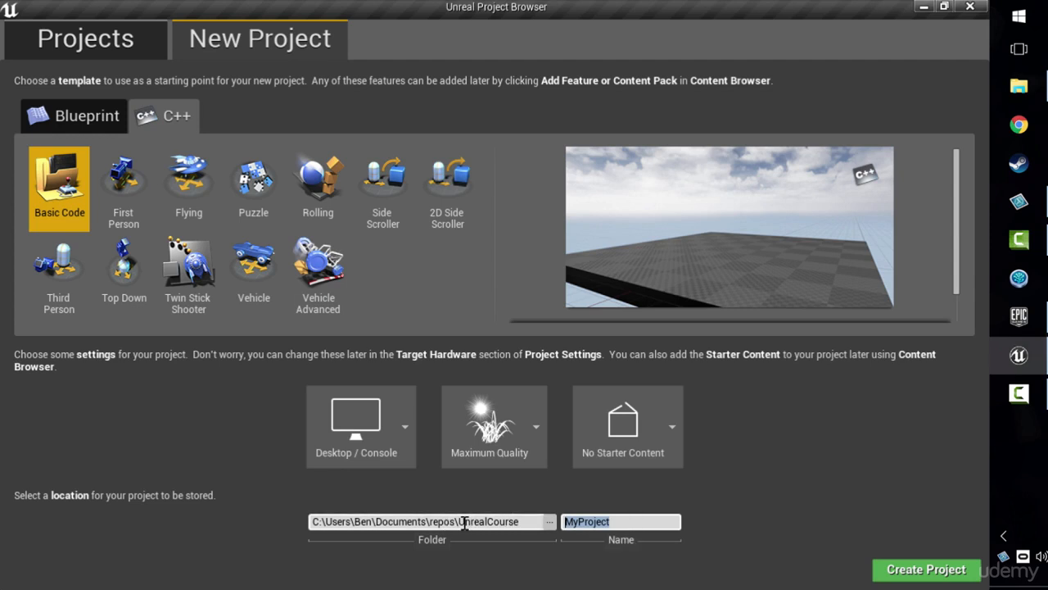
{"action": "left_click_drag", "start_coordinate": [460, 522], "coordinate": [533, 520]}
{"action": "left_click", "coordinate": [626, 520]}
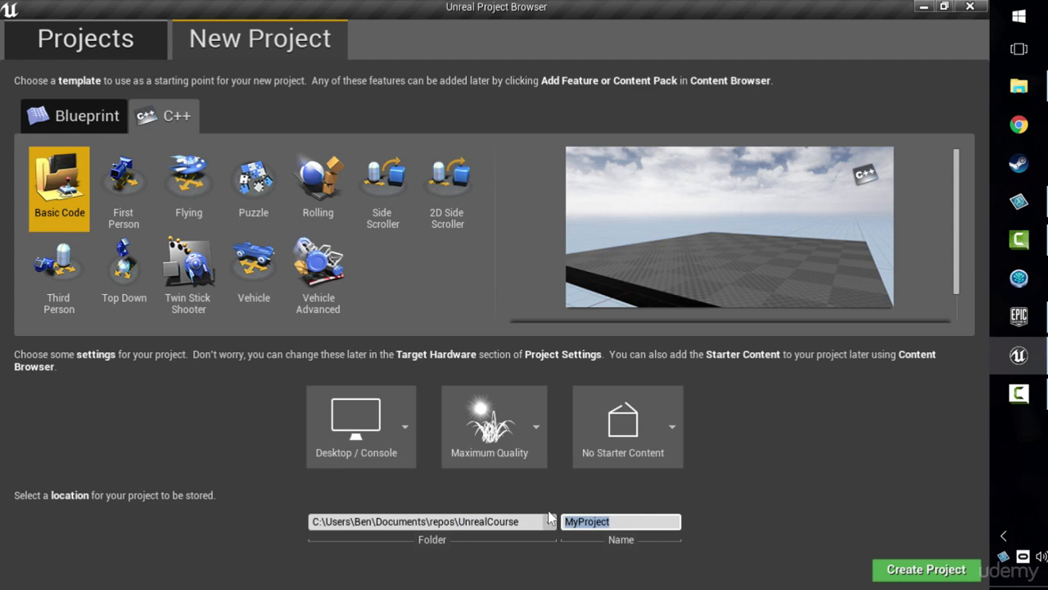
{"action": "type", "text": "Section_01"}
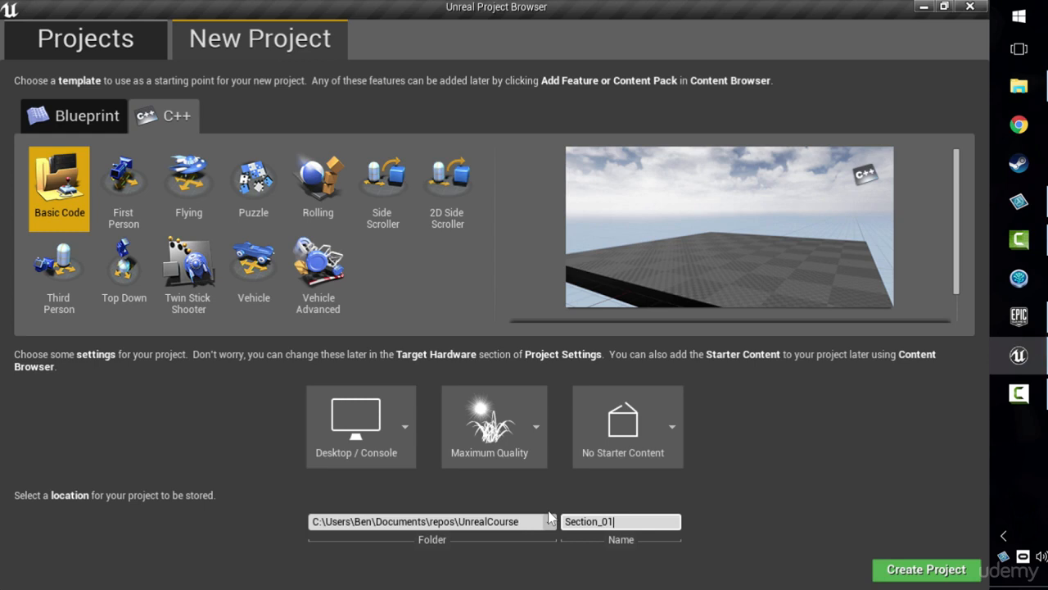
{"action": "left_click", "coordinate": [911, 570]}
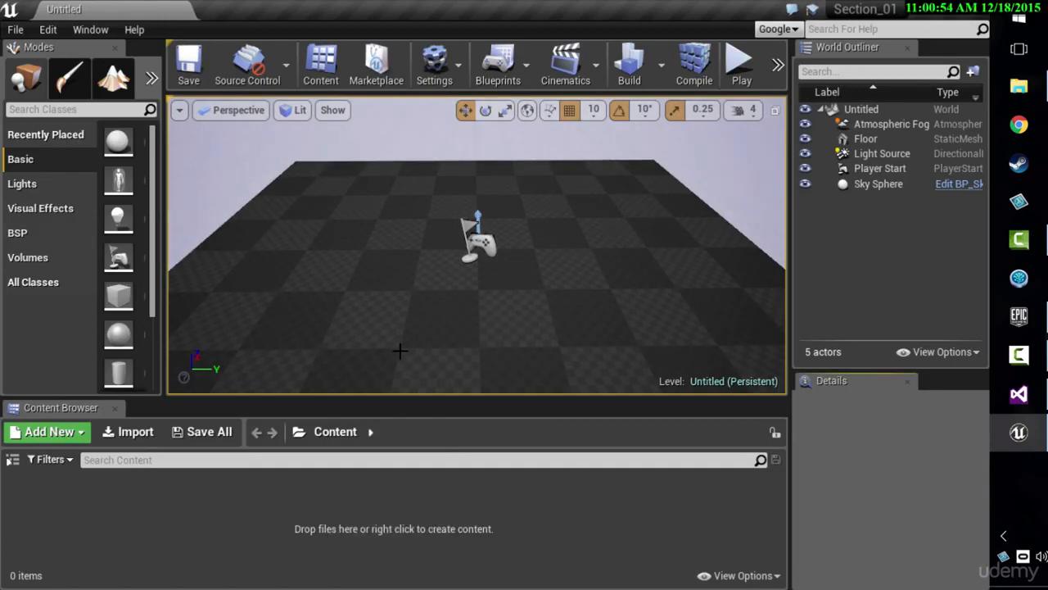
{"action": "left_click", "coordinate": [91, 30]}
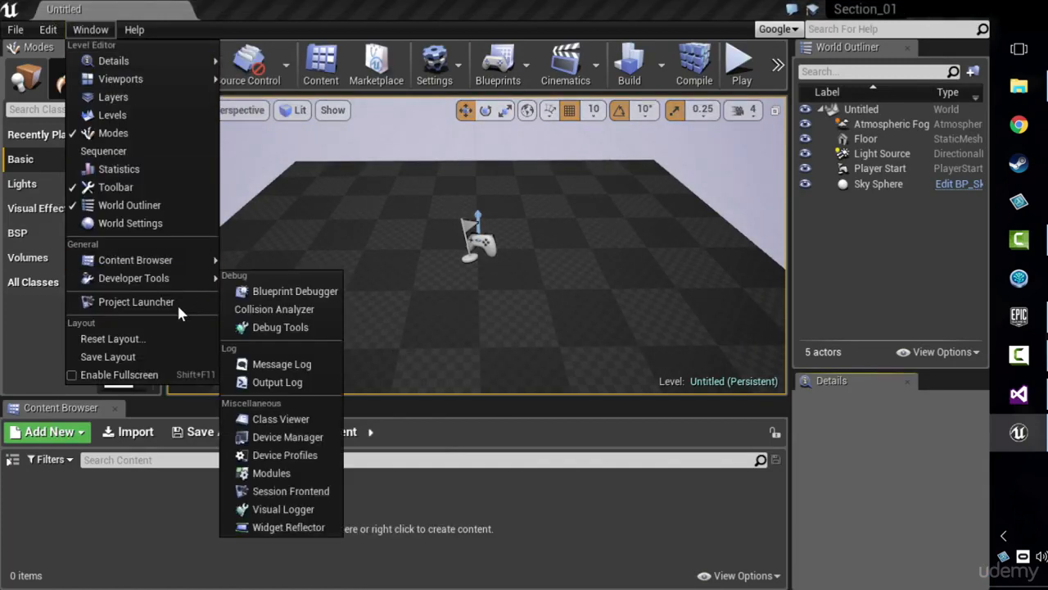
{"action": "left_click", "coordinate": [173, 339]}
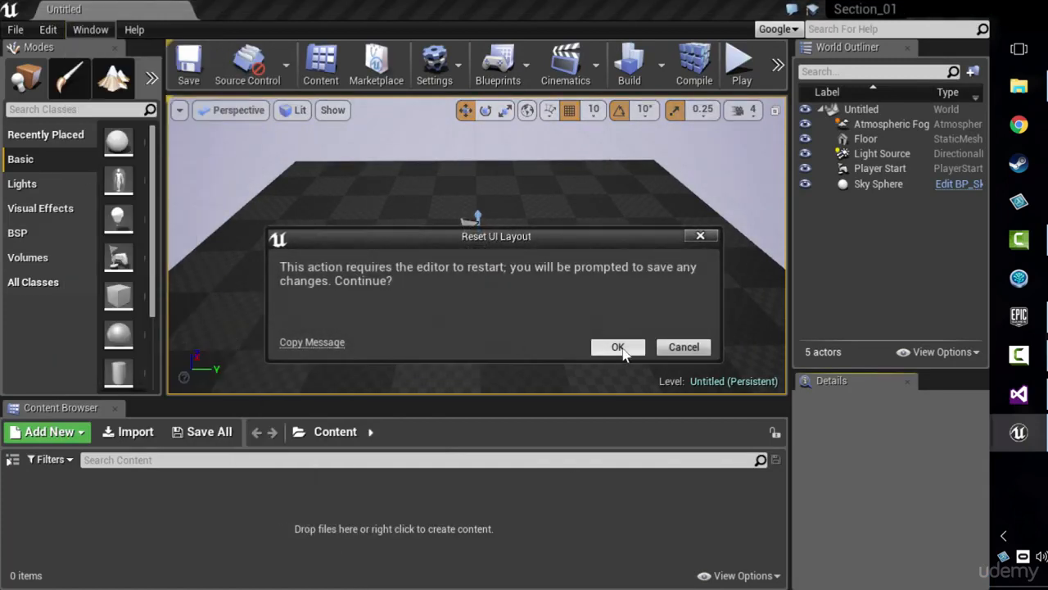
{"action": "left_click", "coordinate": [684, 347]}
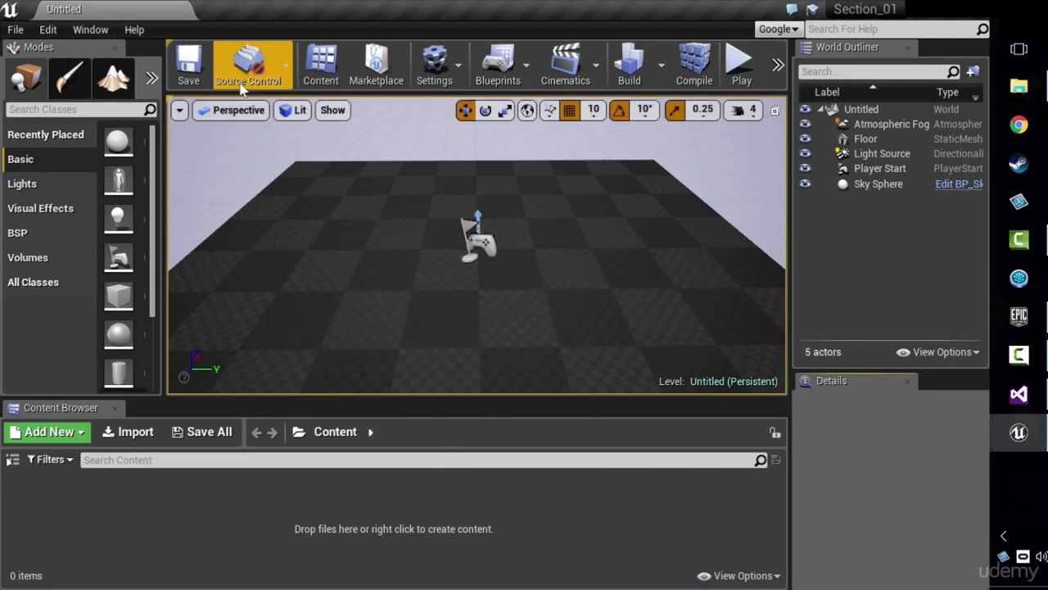
{"action": "left_click", "coordinate": [90, 30]}
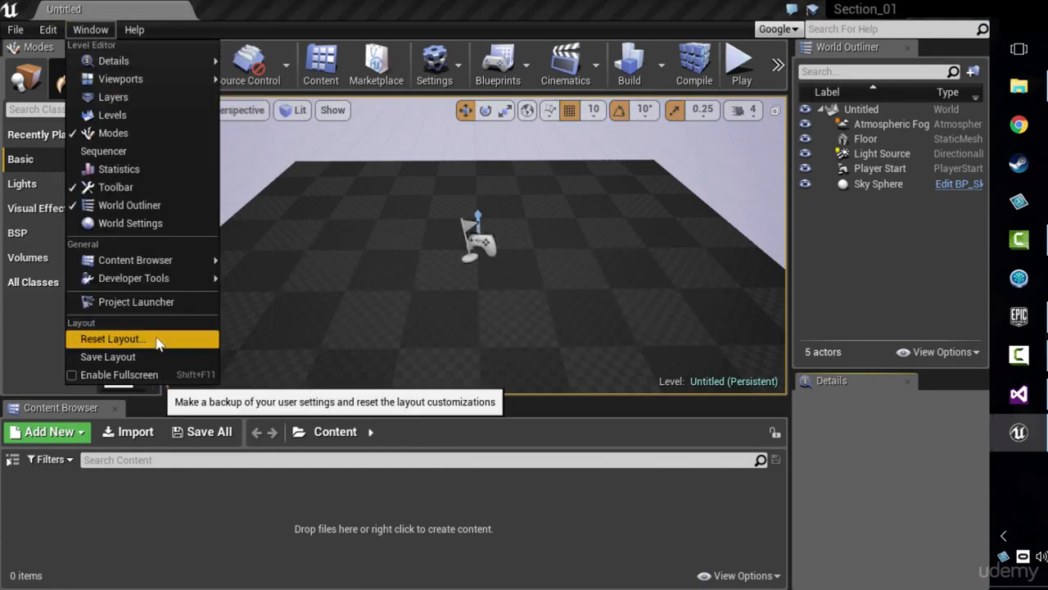
{"action": "left_click", "coordinate": [158, 340]}
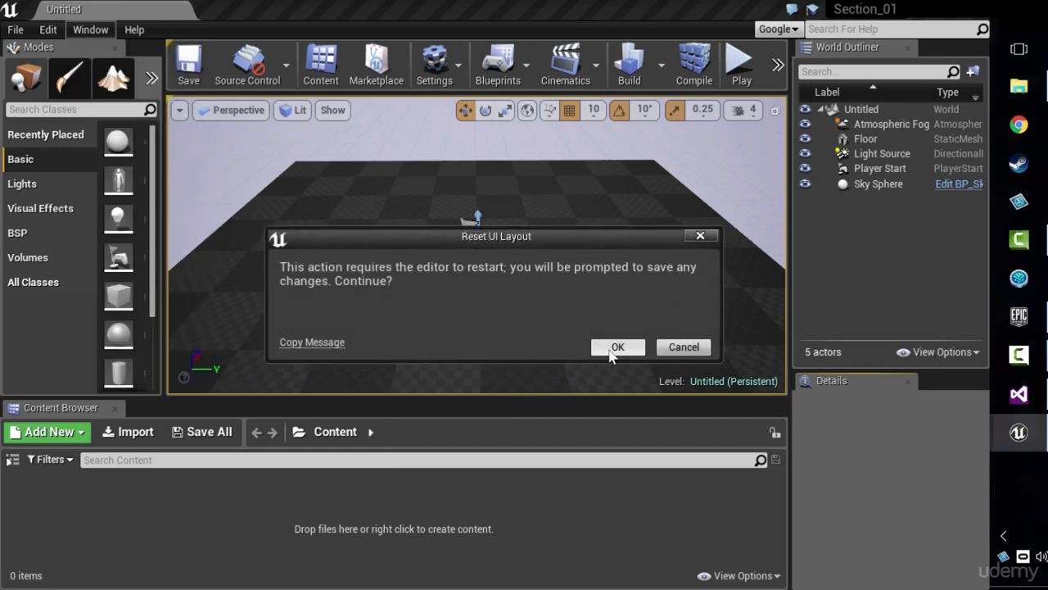
{"action": "left_click", "coordinate": [680, 347]}
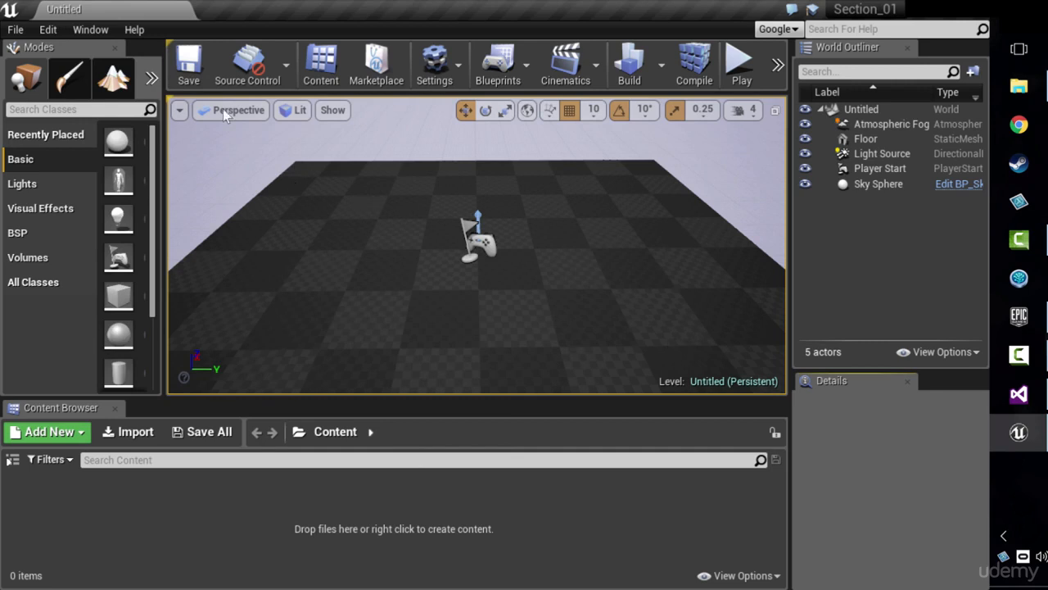
{"action": "left_click", "coordinate": [90, 29]}
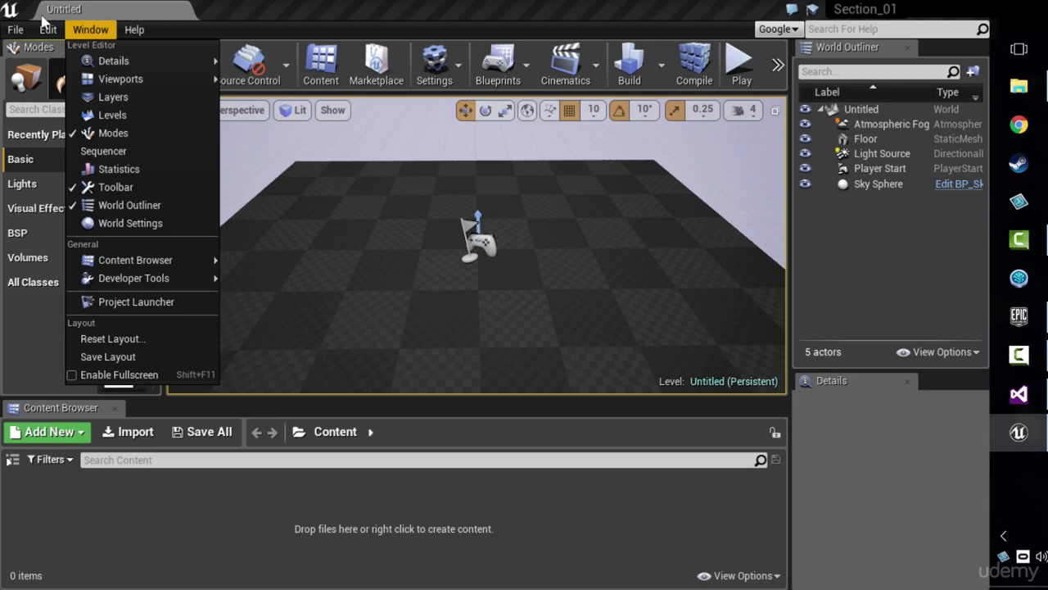
{"action": "mouse_move", "coordinate": [123, 80]}
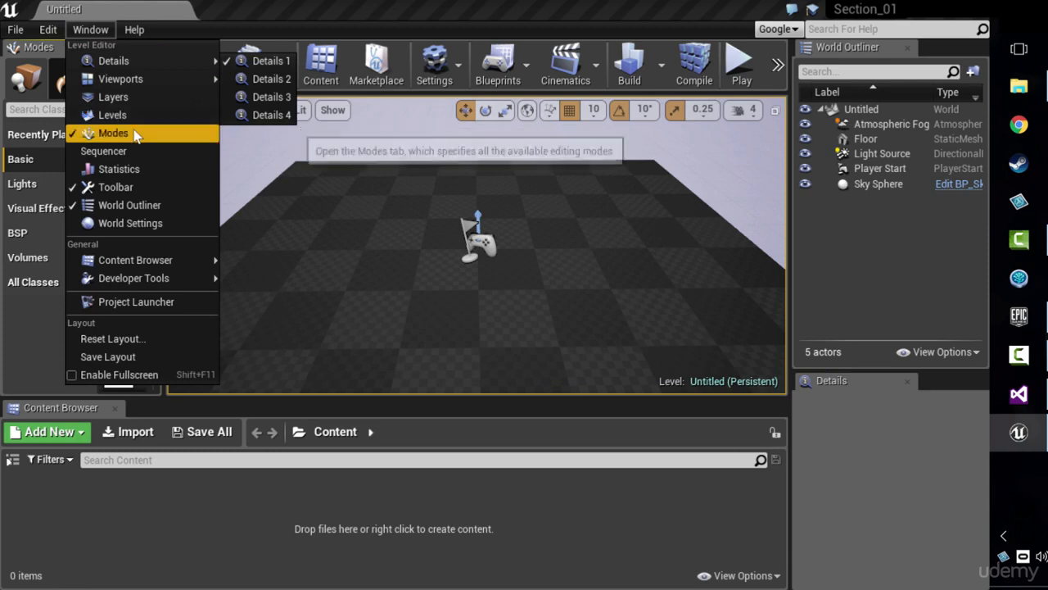
{"action": "left_click", "coordinate": [115, 133]}
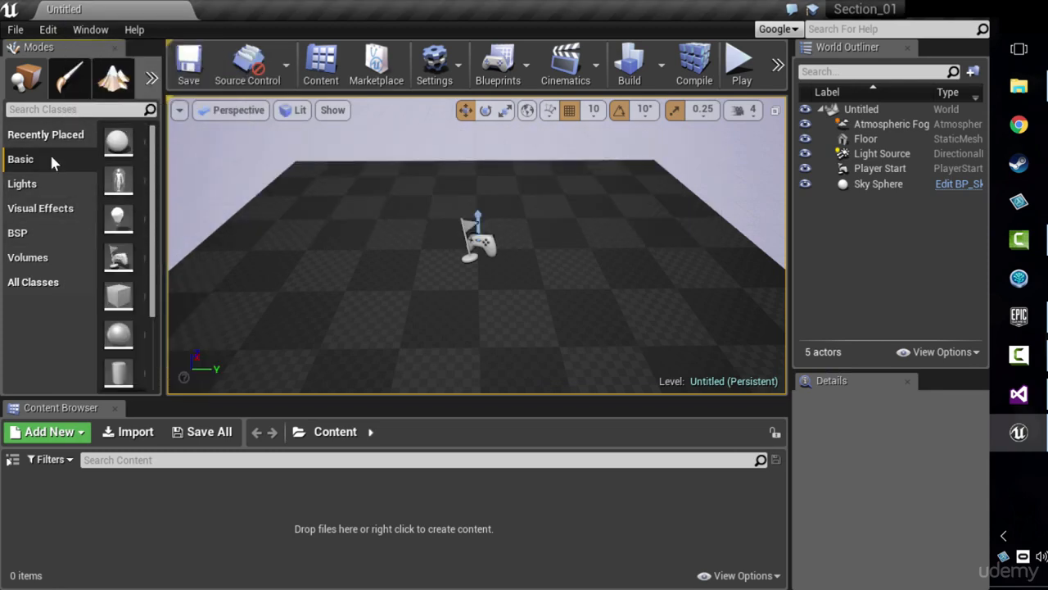
Step: Place a basic cube in the level beside the player start and move it to location 90, 120, 90
{"action": "left_click_drag", "start_coordinate": [119, 295], "coordinate": [417, 173]}
{"action": "left_click_drag", "start_coordinate": [483, 221], "coordinate": [612, 226]}
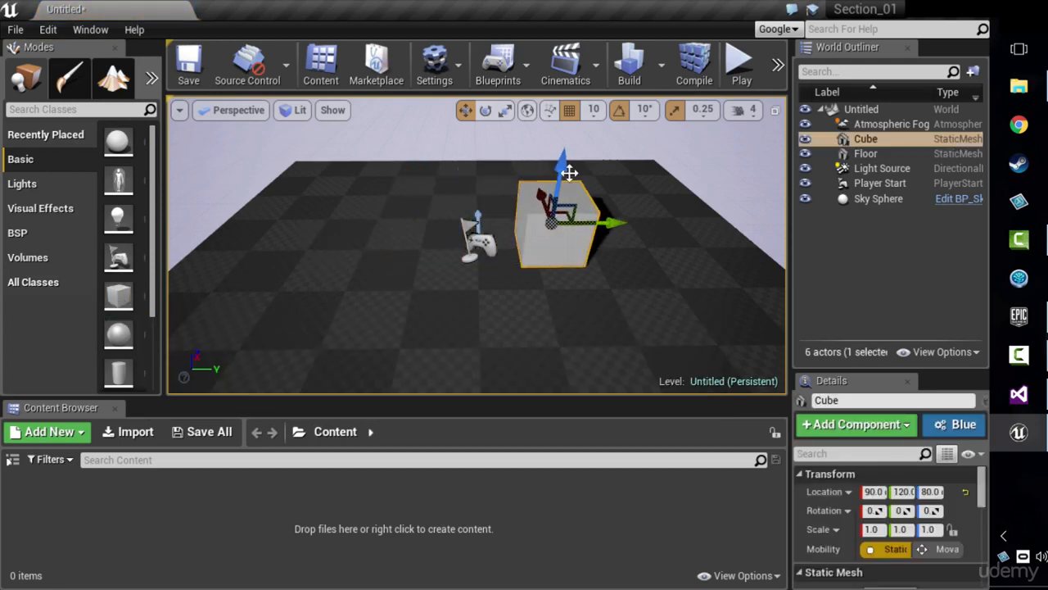
{"action": "left_click_drag", "start_coordinate": [569, 172], "coordinate": [568, 165]}
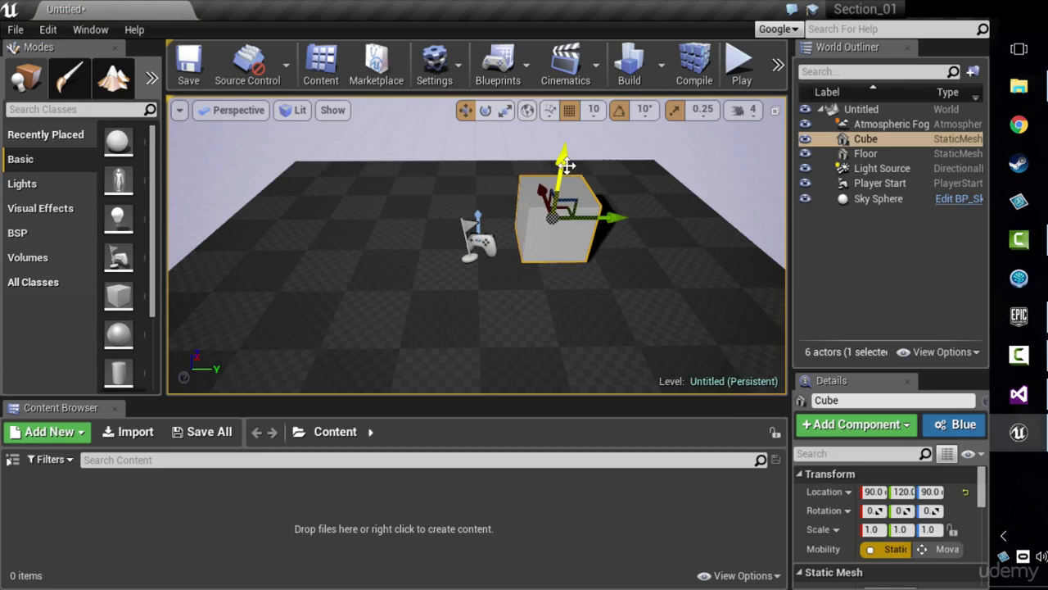
Step: Save the current level in the Content folder under the name Level01
{"action": "left_click", "coordinate": [188, 65]}
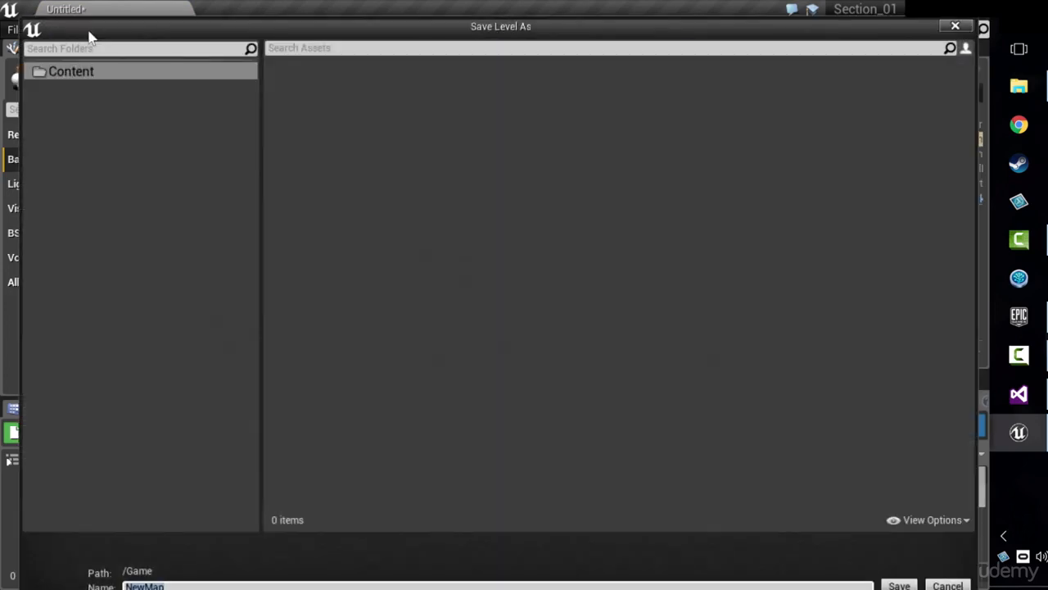
{"action": "left_click", "coordinate": [955, 29]}
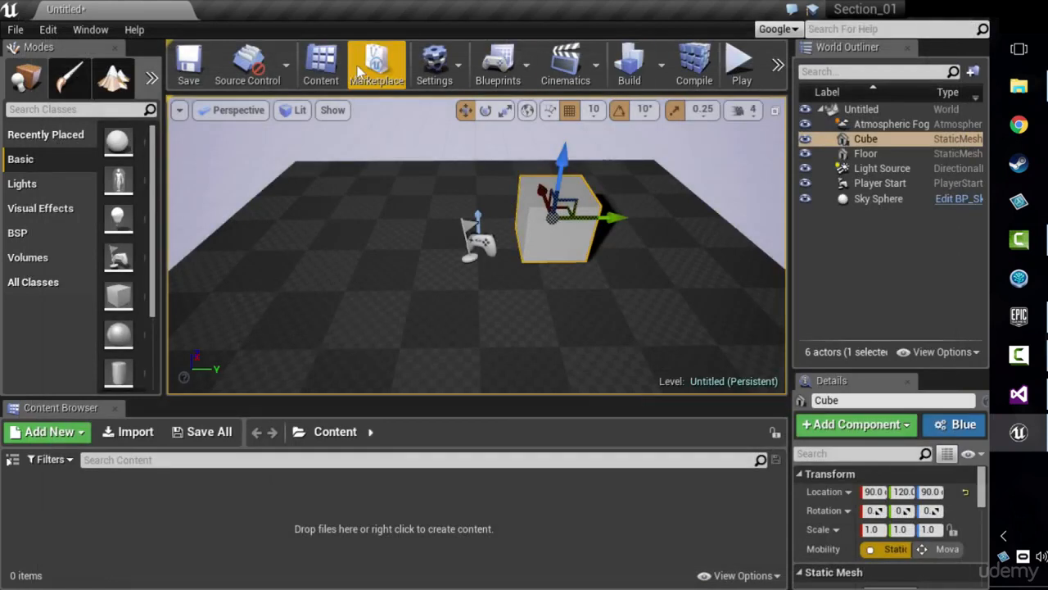
{"action": "mouse_move", "coordinate": [854, 27]}
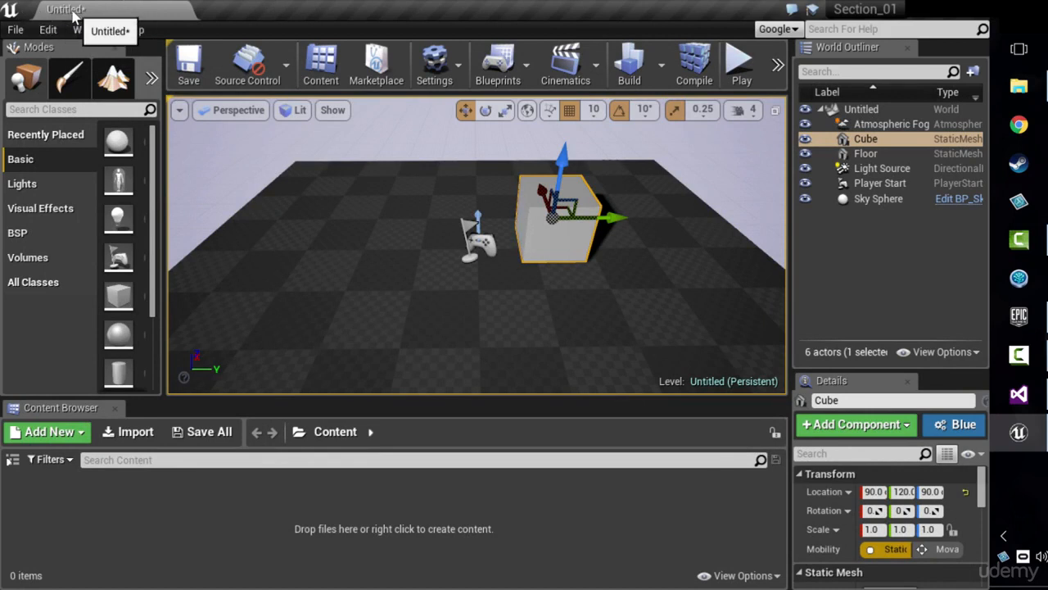
{"action": "left_click", "coordinate": [189, 72]}
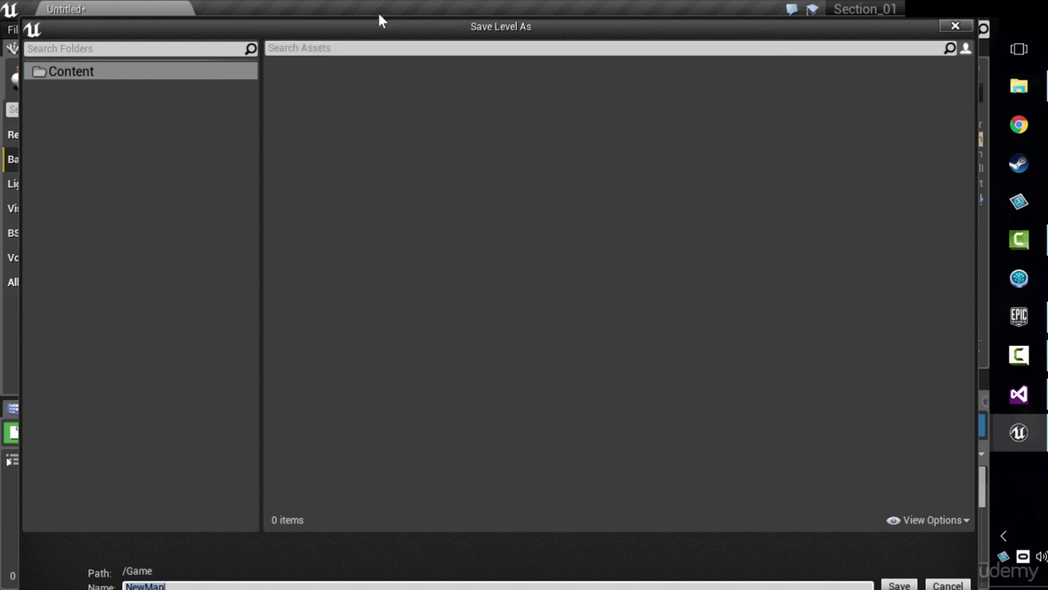
{"action": "left_click_drag", "start_coordinate": [748, 26], "coordinate": [751, 9]}
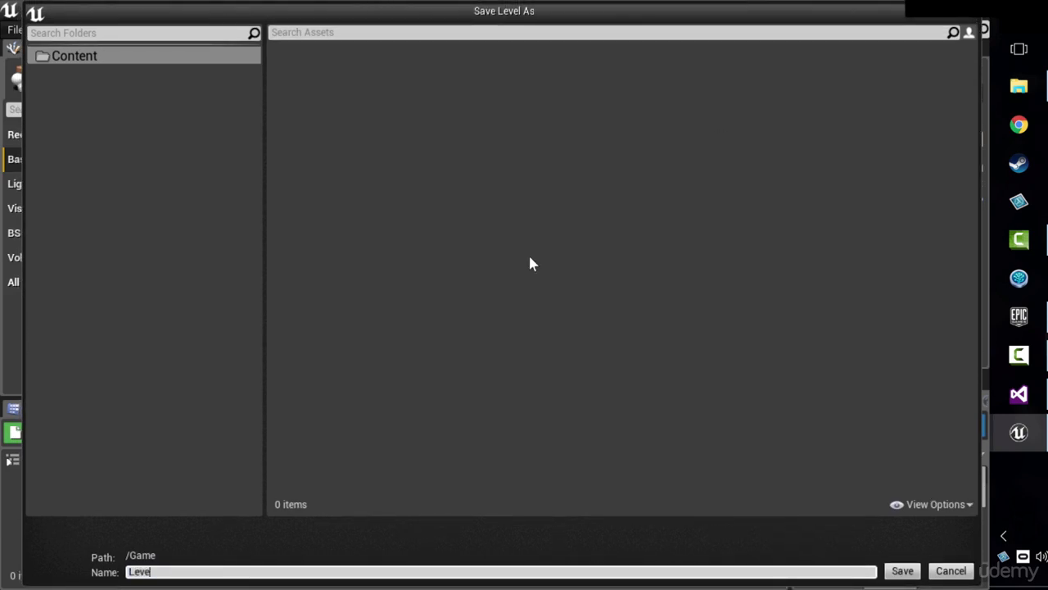
{"action": "type", "text": "l01"}
{"action": "left_click", "coordinate": [902, 570]}
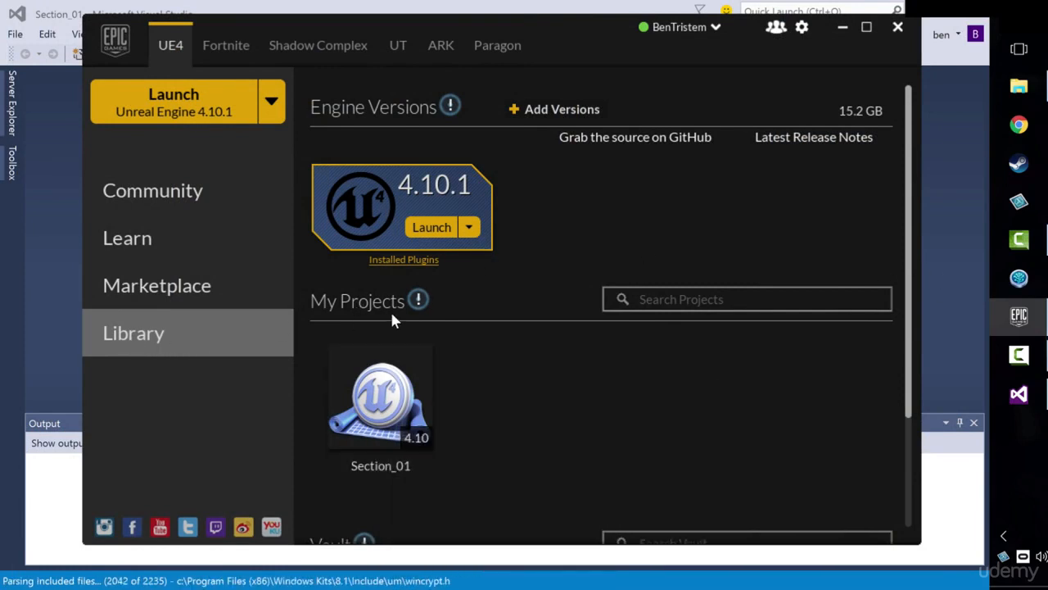
Step: Reopen the Section_01 project from the Epic Games Launcher library and load the Level01 level
{"action": "mouse_move", "coordinate": [398, 420]}
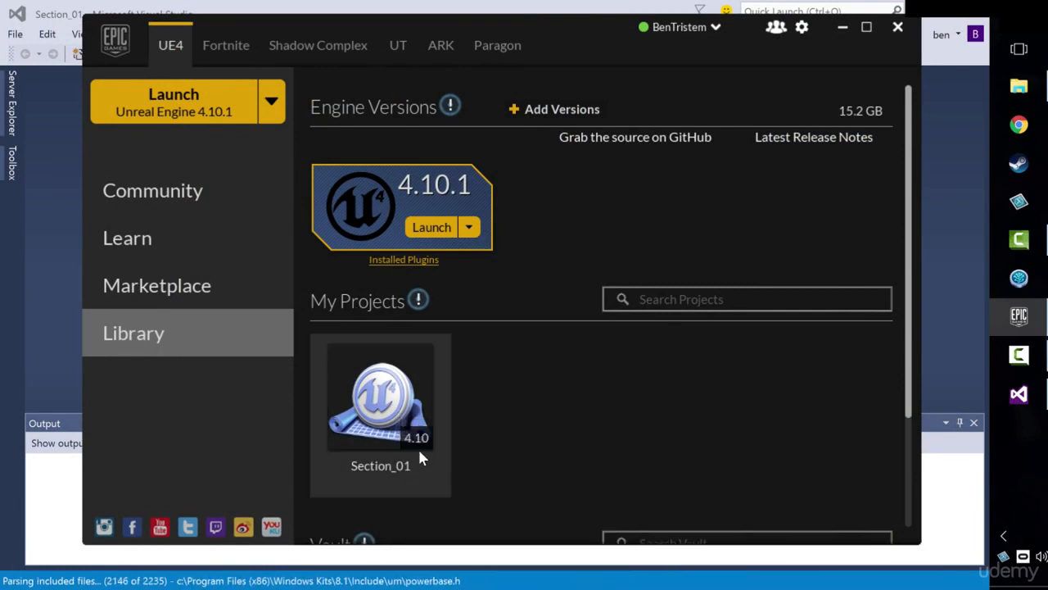
{"action": "double_click", "coordinate": [391, 401]}
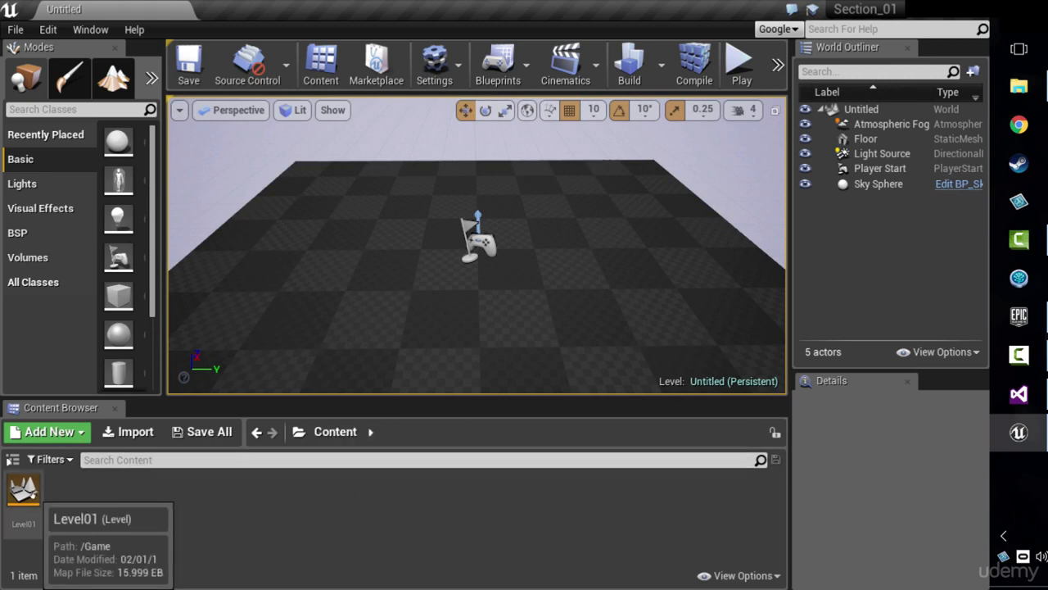
{"action": "left_click", "coordinate": [30, 494]}
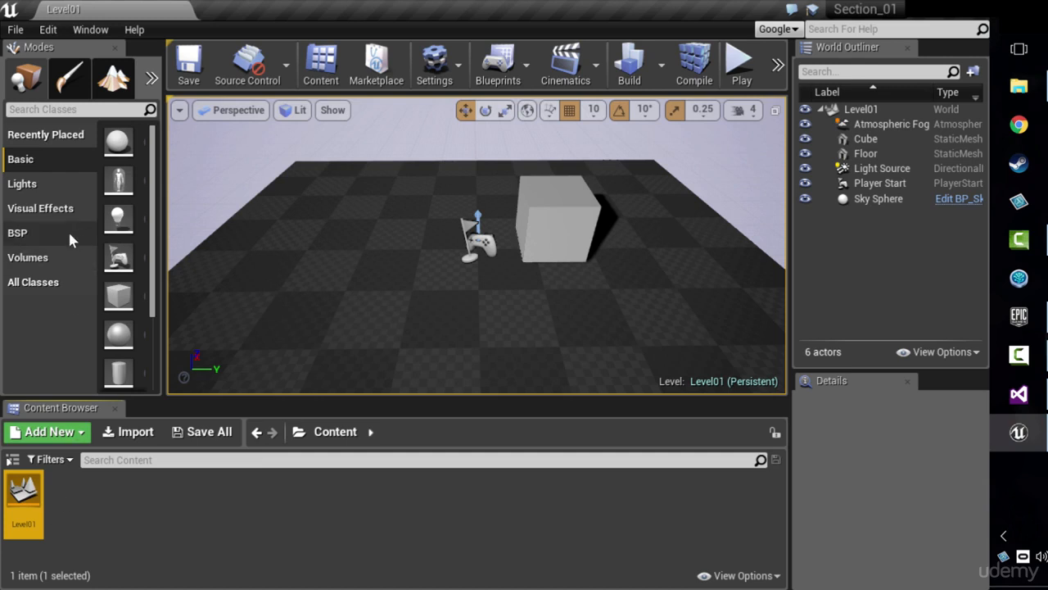
Step: Set the Editor Startup Map to Level01 in the Maps & Modes project settings and relaunch the Section_01 project
{"action": "left_click", "coordinate": [45, 30]}
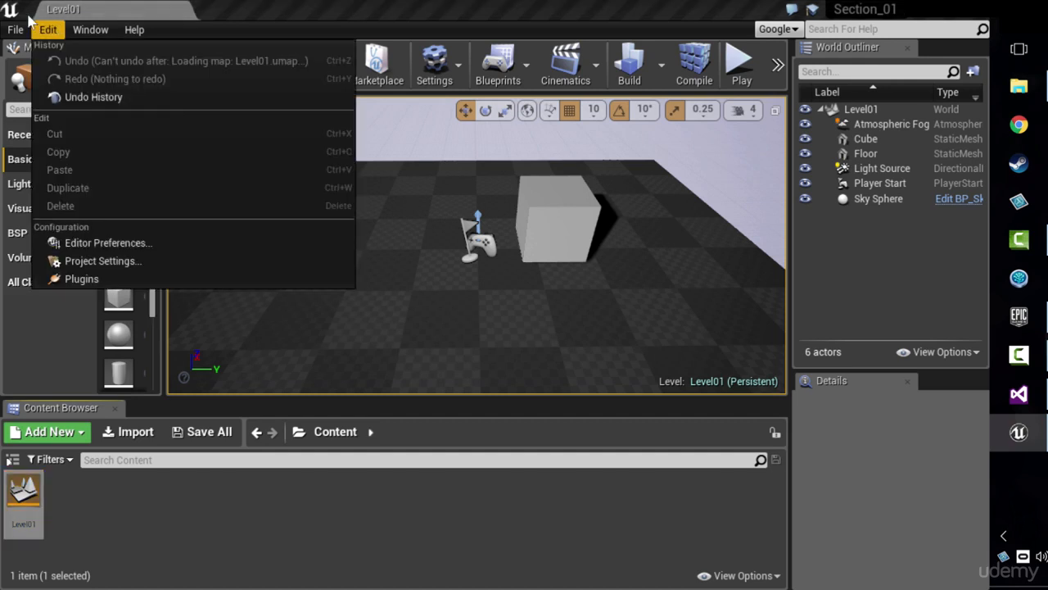
{"action": "left_click", "coordinate": [172, 269]}
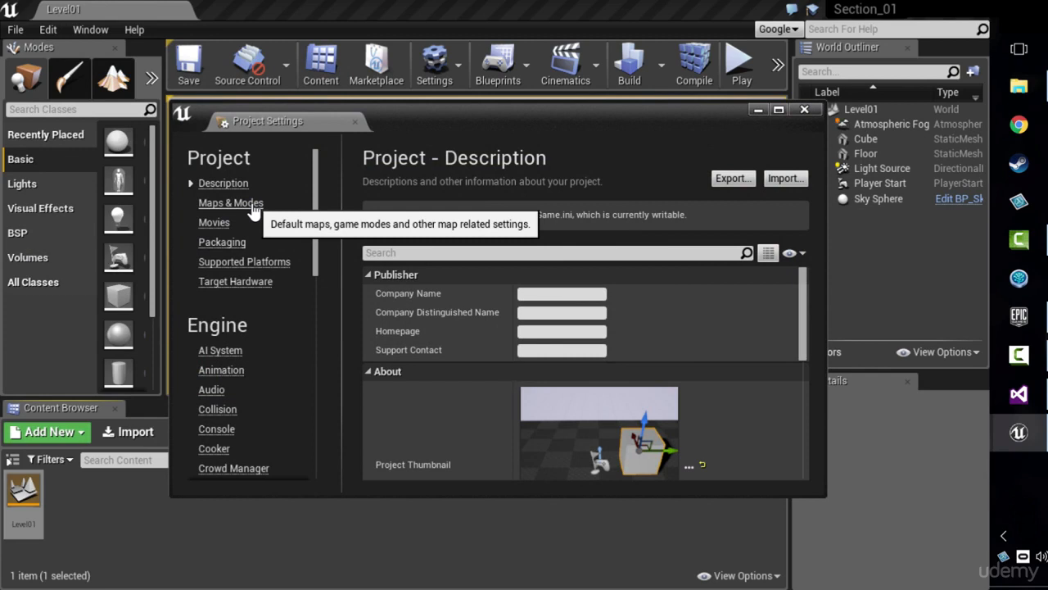
{"action": "left_click", "coordinate": [255, 210]}
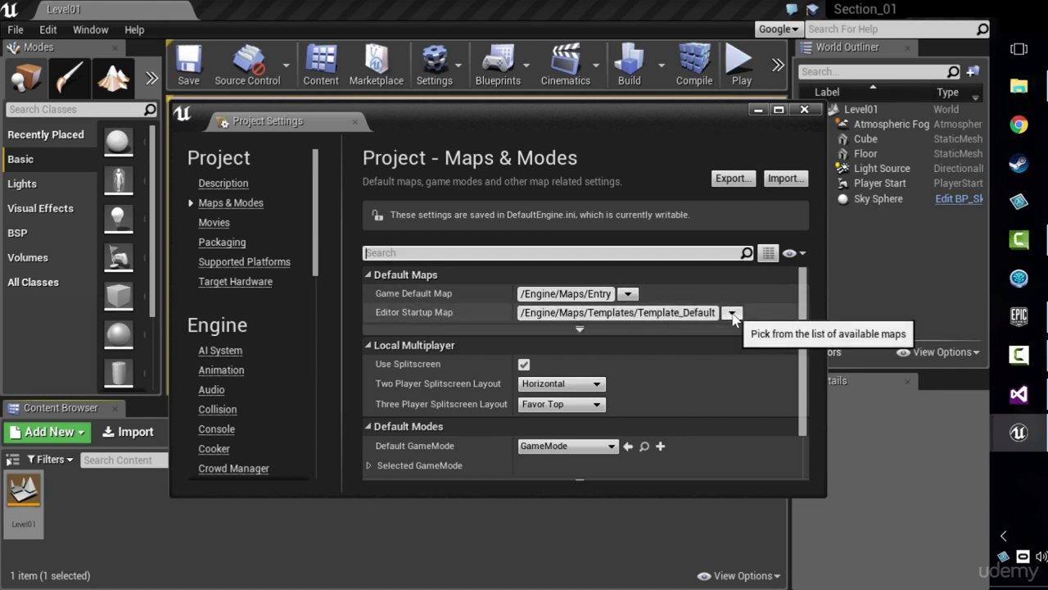
{"action": "double_click", "coordinate": [726, 312]}
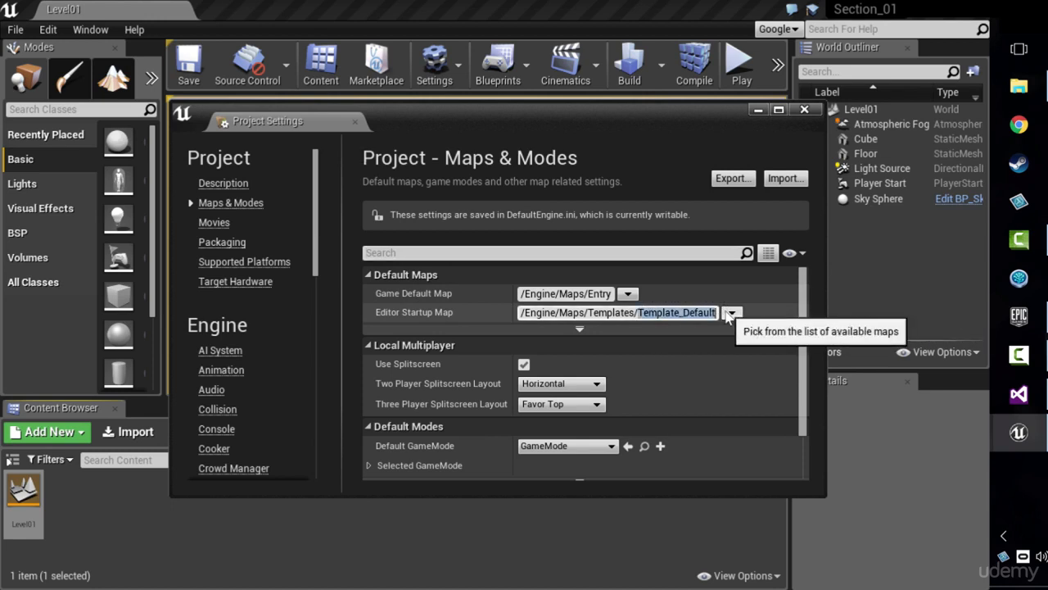
{"action": "left_click", "coordinate": [730, 312]}
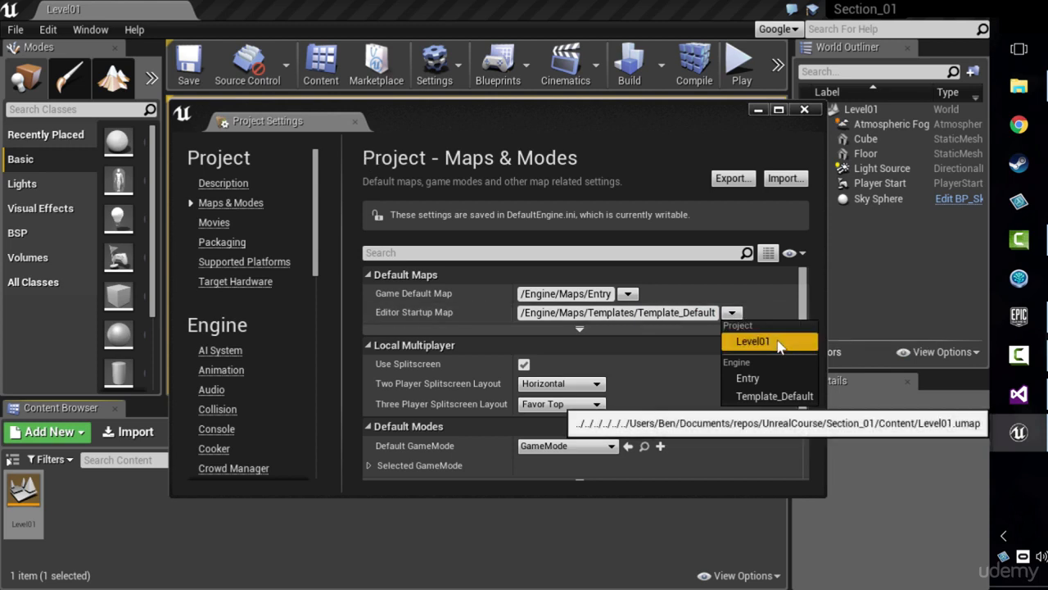
{"action": "left_click", "coordinate": [778, 341]}
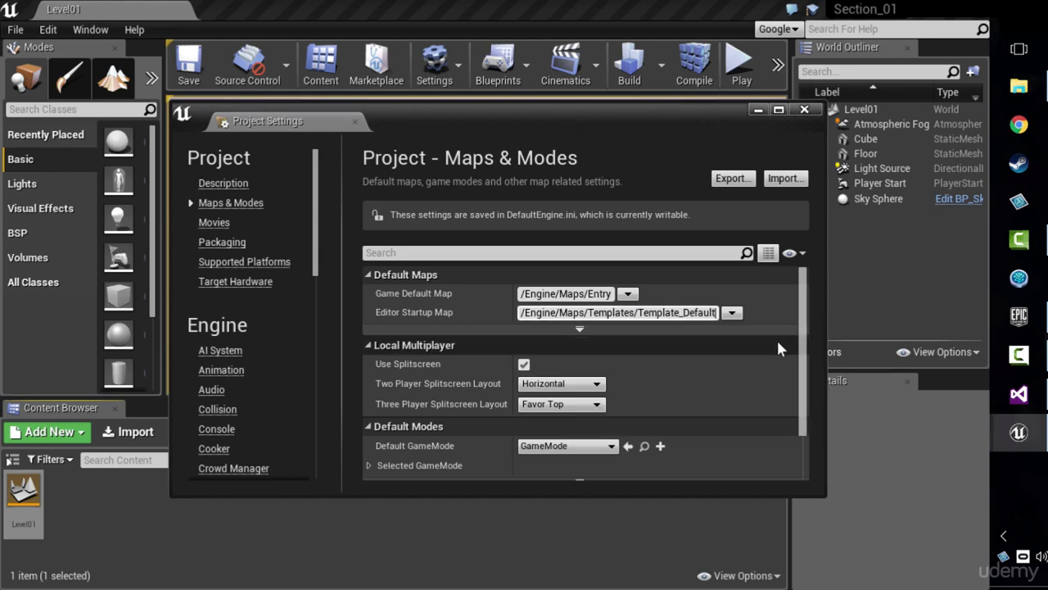
{"action": "left_click", "coordinate": [806, 111]}
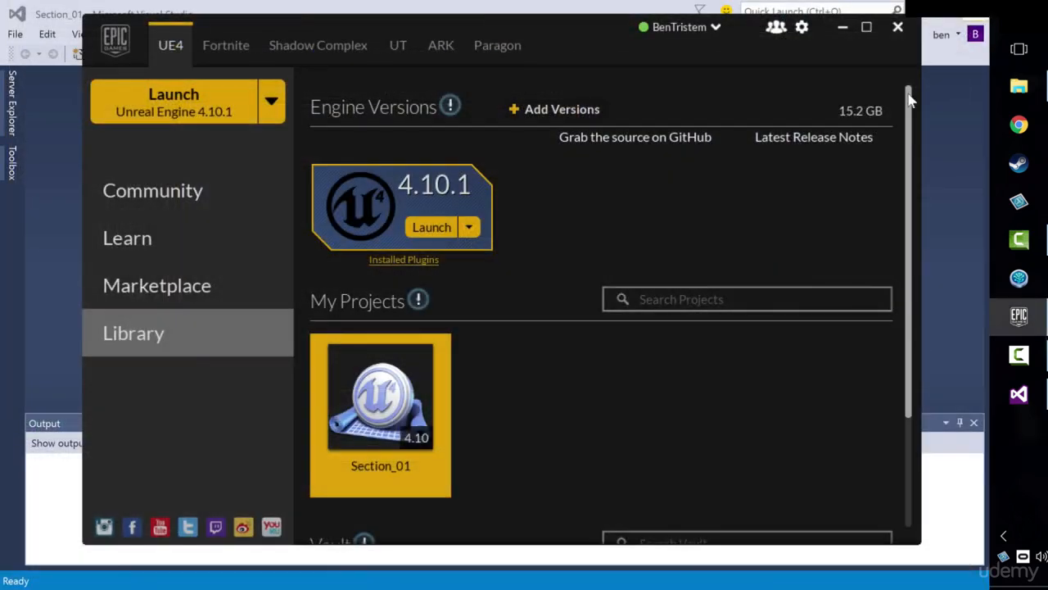
{"action": "left_click", "coordinate": [173, 100]}
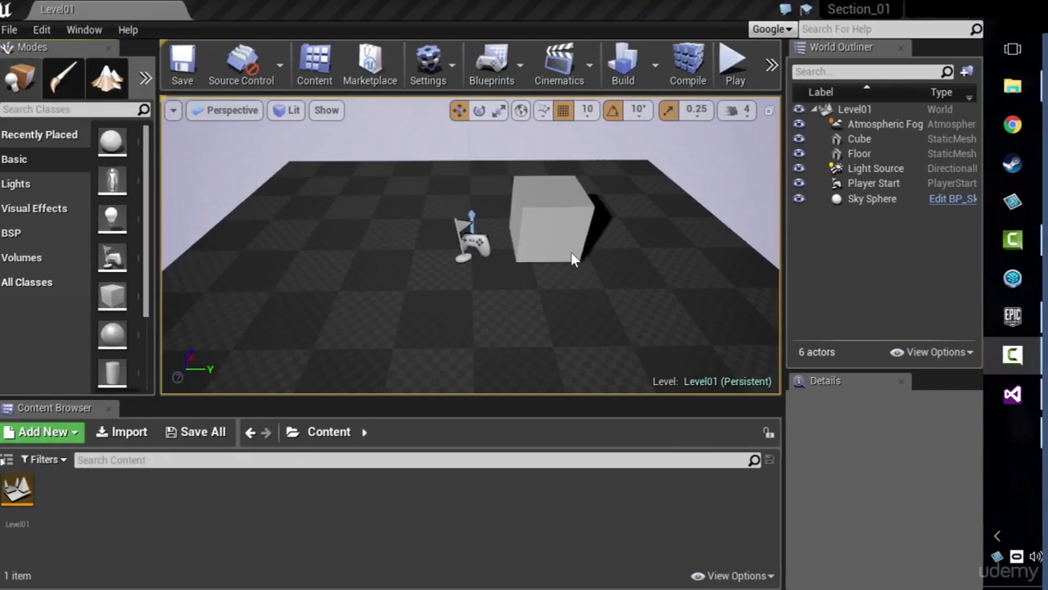
Step: Place a basic sphere on the opposite side of the player start from the cube, at about 100, -190, 70, and reopen the Section_01 project
{"action": "left_click", "coordinate": [43, 160]}
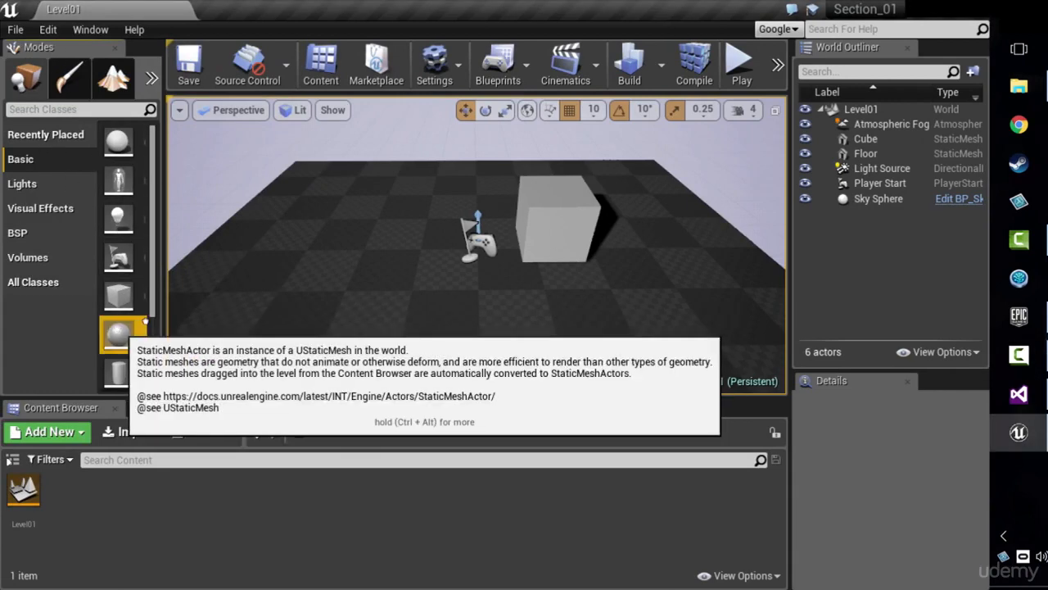
{"action": "left_click_drag", "start_coordinate": [119, 334], "coordinate": [372, 245]}
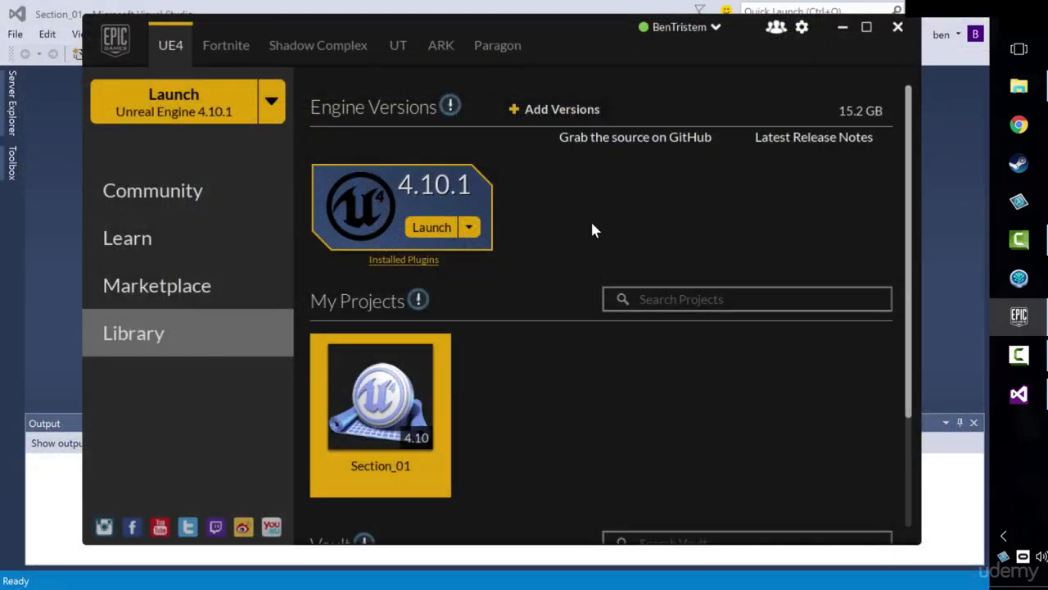
{"action": "double_click", "coordinate": [400, 408]}
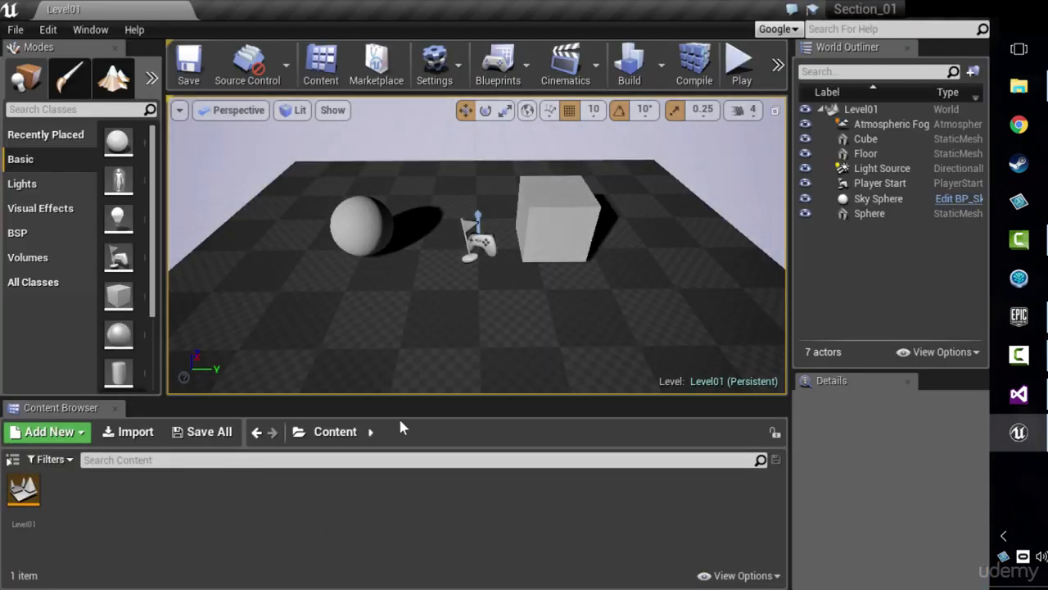
{"action": "left_click", "coordinate": [36, 496]}
{"action": "left_click", "coordinate": [248, 522]}
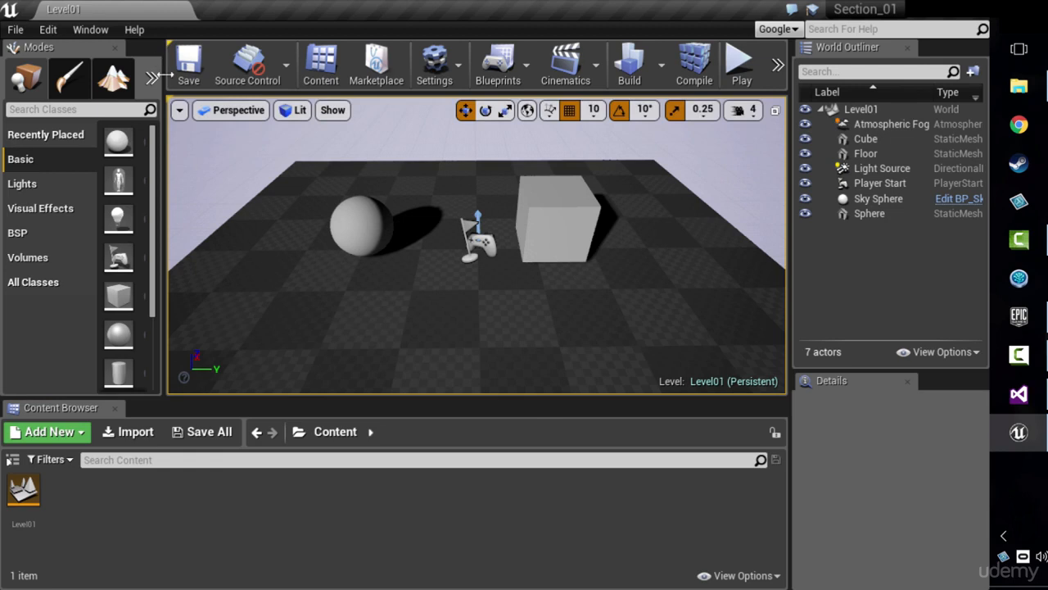
Step: Dock the Details panel as a tab beside the World Outliner
{"action": "mouse_move", "coordinate": [209, 98]}
{"action": "left_mouse_down"}
{"action": "mouse_move", "coordinate": [219, 155]}
{"action": "mouse_move", "coordinate": [209, 99]}
{"action": "left_mouse_up"}
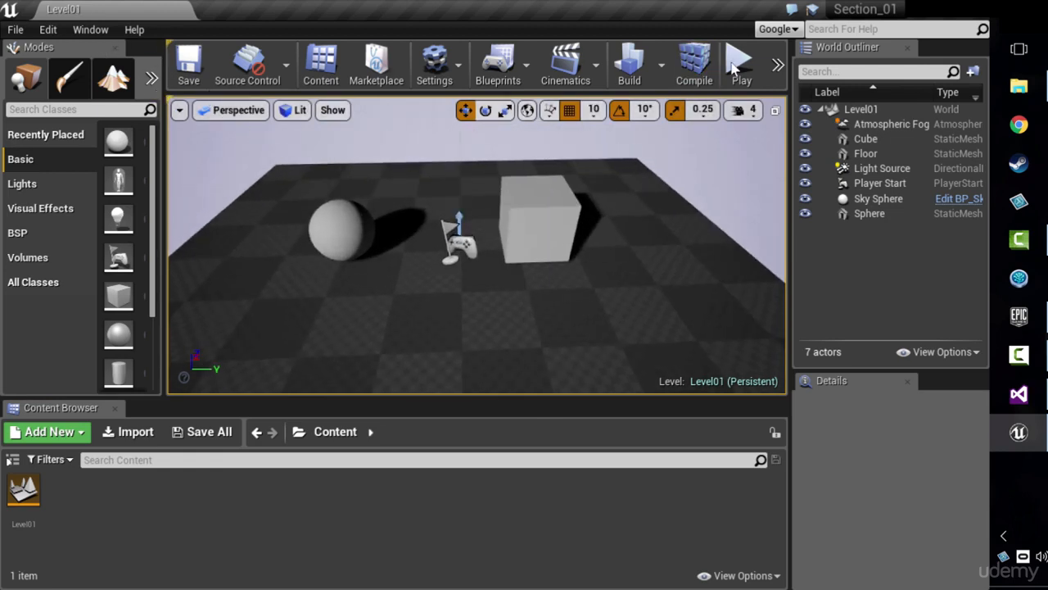
{"action": "mouse_move", "coordinate": [886, 50]}
{"action": "left_mouse_down"}
{"action": "mouse_move", "coordinate": [804, 115]}
{"action": "mouse_move", "coordinate": [876, 69]}
{"action": "left_mouse_up"}
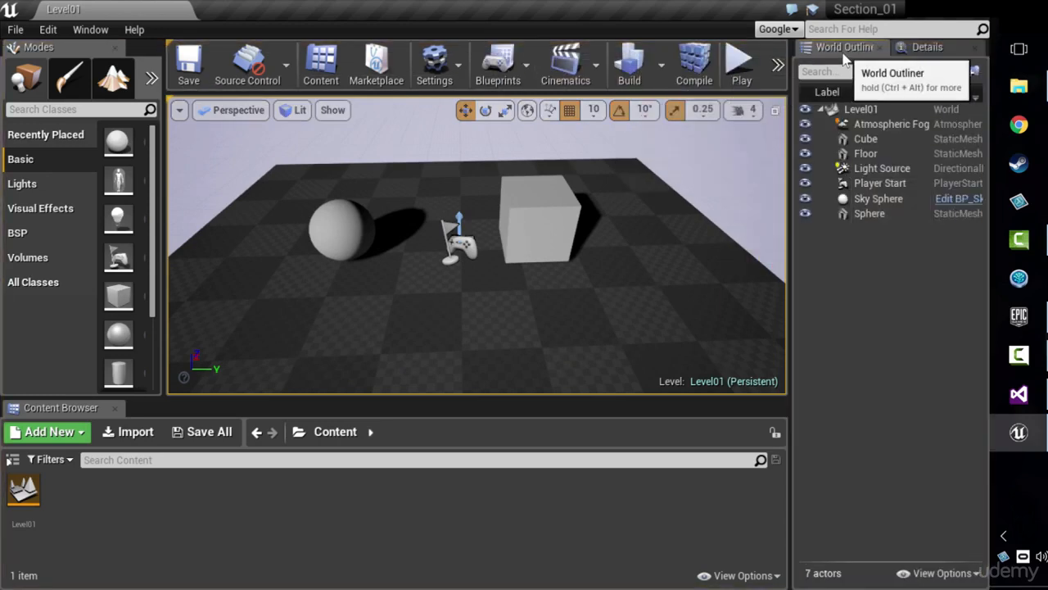
{"action": "left_click", "coordinate": [90, 29]}
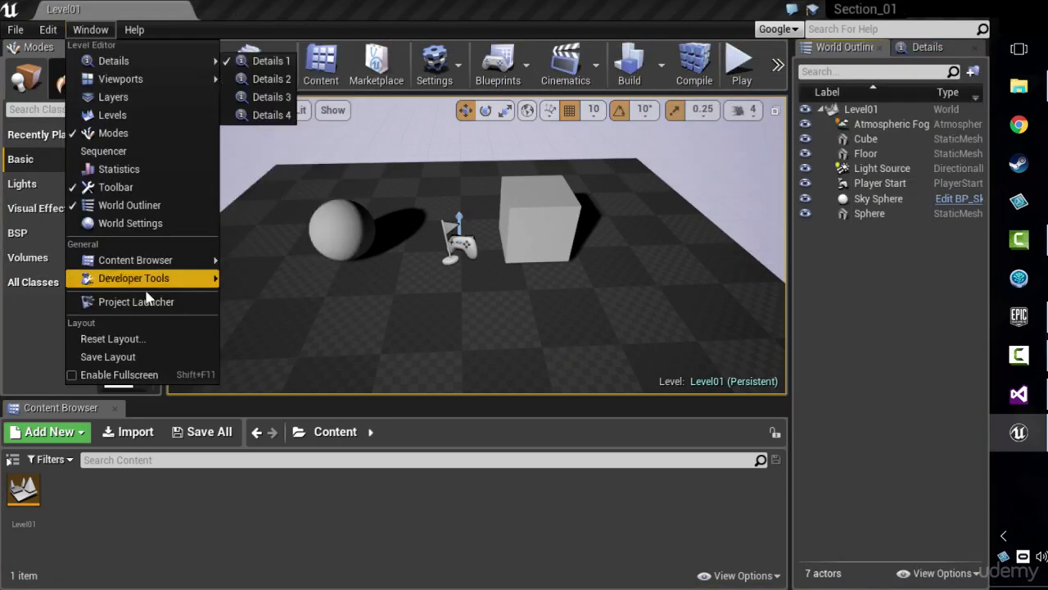
{"action": "left_click", "coordinate": [854, 50]}
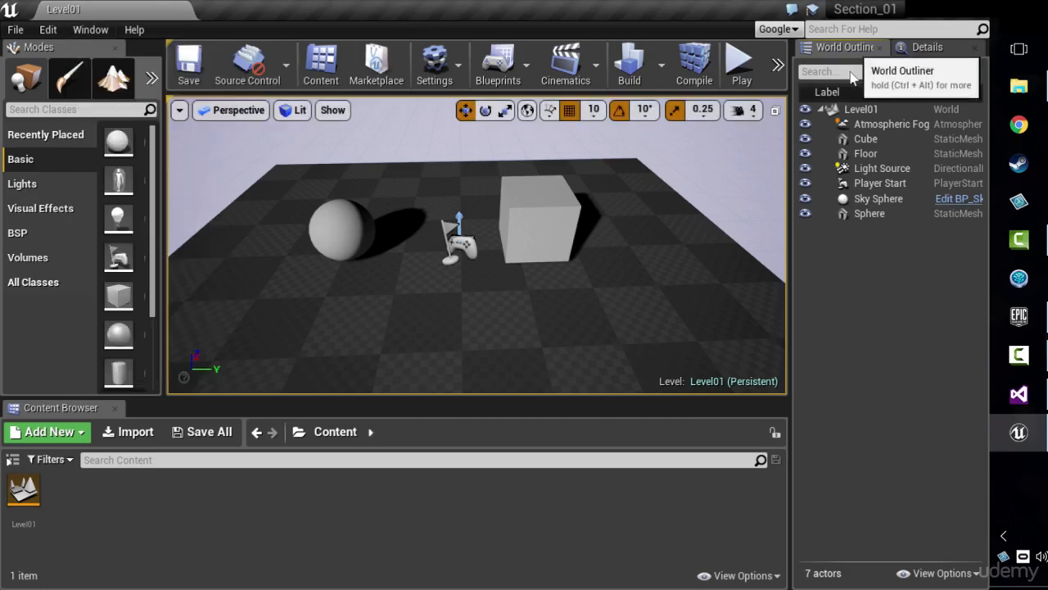
Step: Separate the World Outliner from Details, dock it above the Modes panel and close Modes
{"action": "left_click_drag", "start_coordinate": [843, 46], "coordinate": [896, 78]}
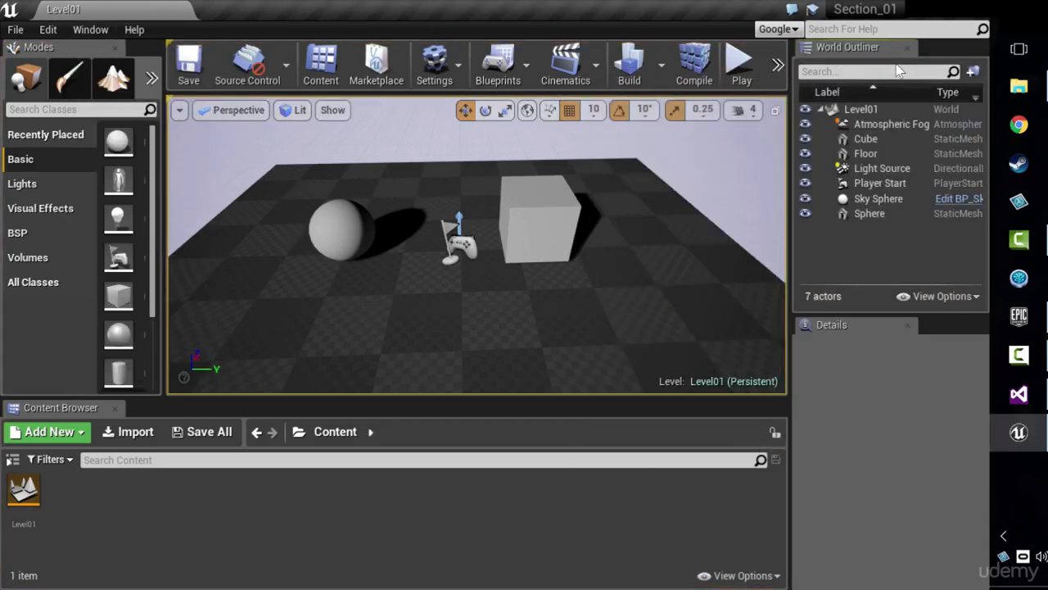
{"action": "left_click_drag", "start_coordinate": [844, 49], "coordinate": [57, 103]}
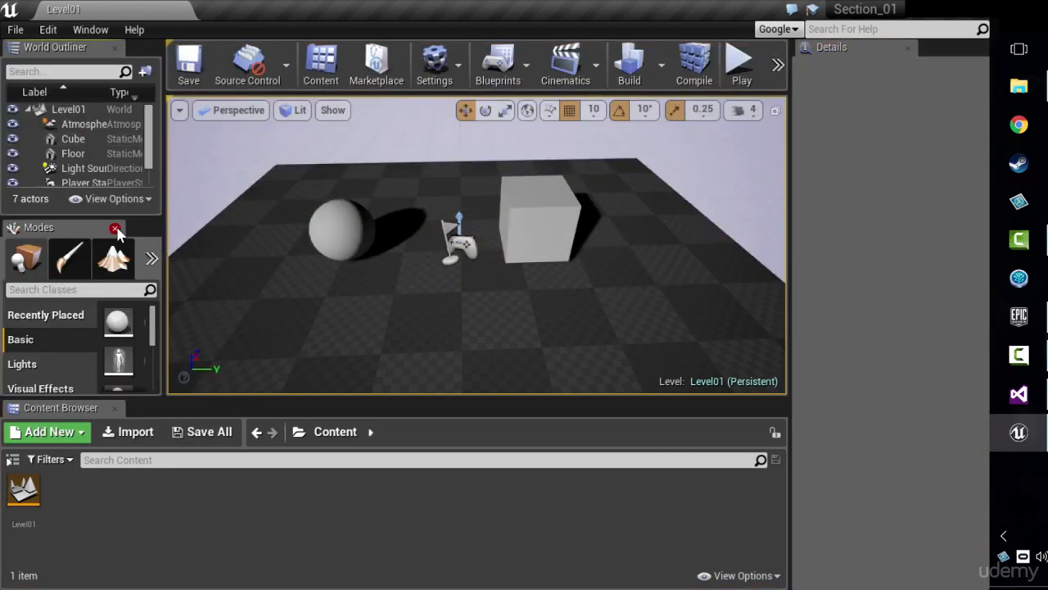
{"action": "left_click", "coordinate": [115, 230]}
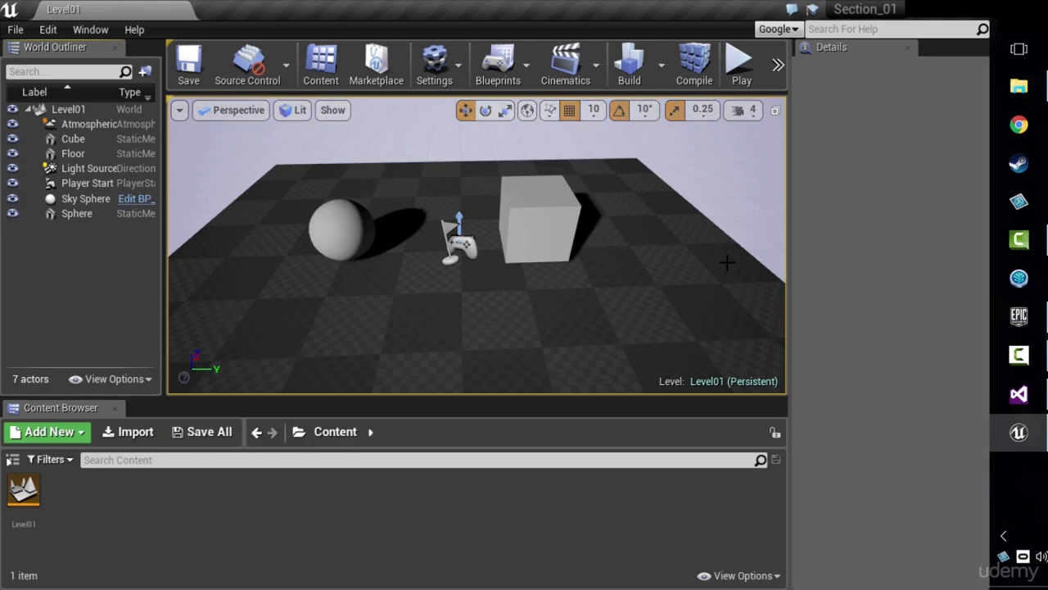
Step: Select the cube and the sphere in turn and examine how the World Outliner selection and the Details properties follow
{"action": "left_click", "coordinate": [78, 139]}
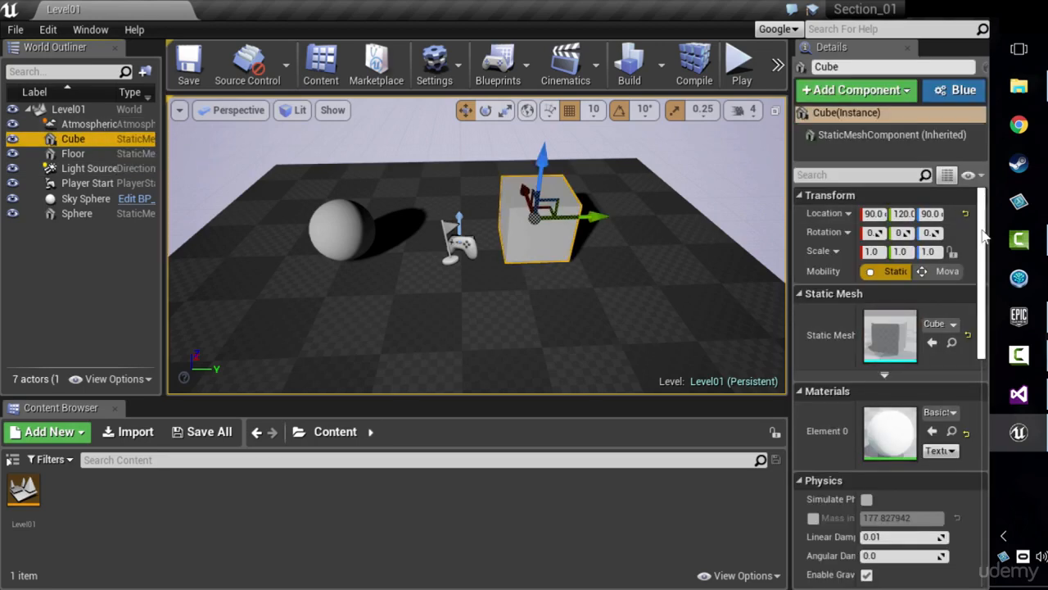
{"action": "scroll", "coordinate": [828, 364], "scroll_direction": "down", "scroll_amount": 10}
{"action": "scroll", "coordinate": [828, 363], "scroll_direction": "up", "scroll_amount": 10}
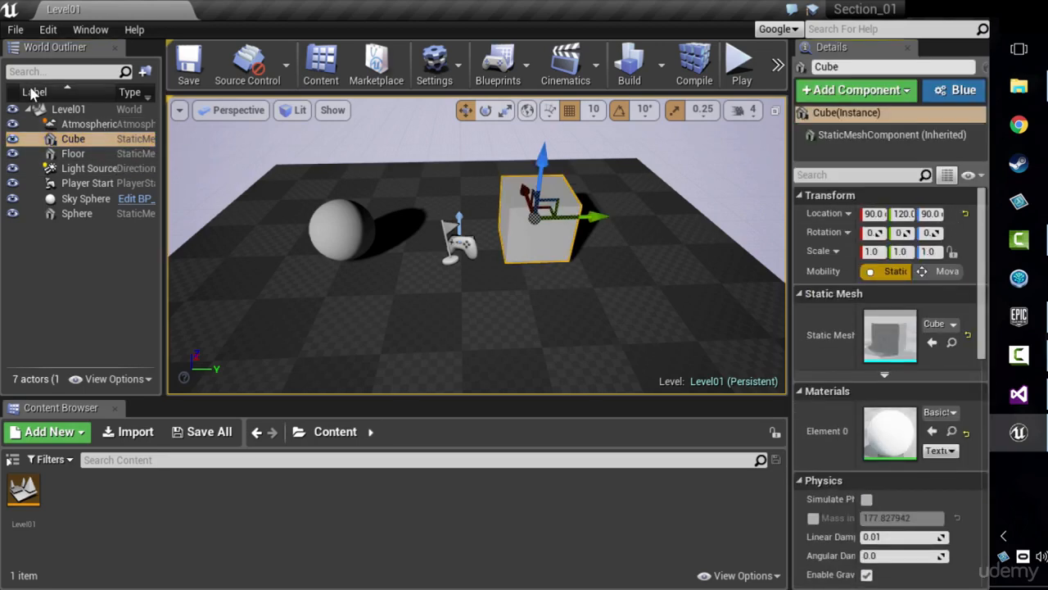
{"action": "mouse_move", "coordinate": [436, 240]}
{"action": "right_mouse_down"}
{"action": "mouse_move", "coordinate": [405, 256]}
{"action": "mouse_move", "coordinate": [303, 197]}
{"action": "mouse_move", "coordinate": [436, 240]}
{"action": "right_mouse_up"}
{"action": "left_click", "coordinate": [360, 227]}
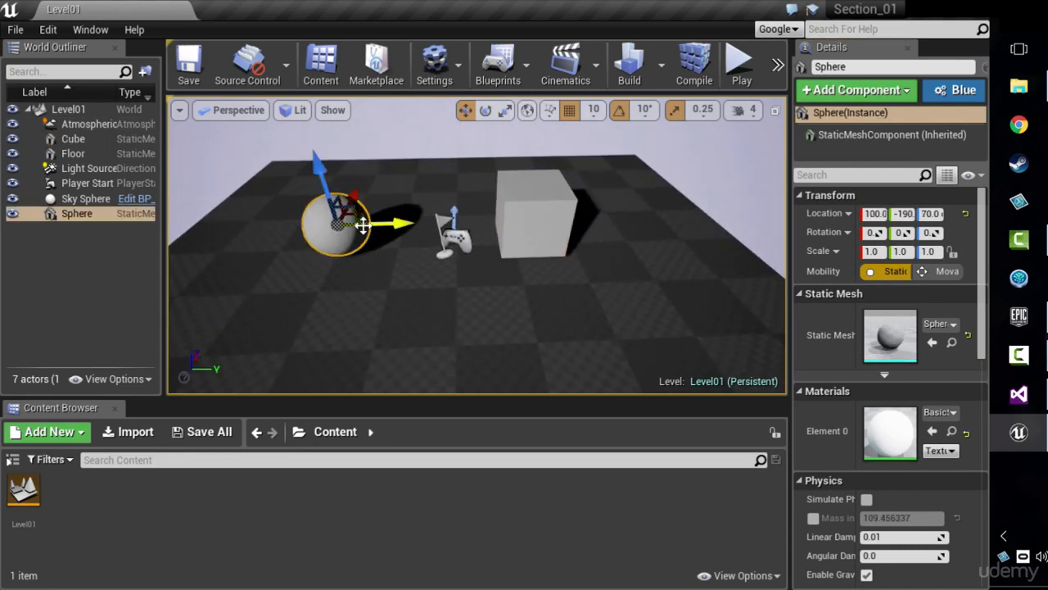
{"action": "left_click", "coordinate": [541, 225]}
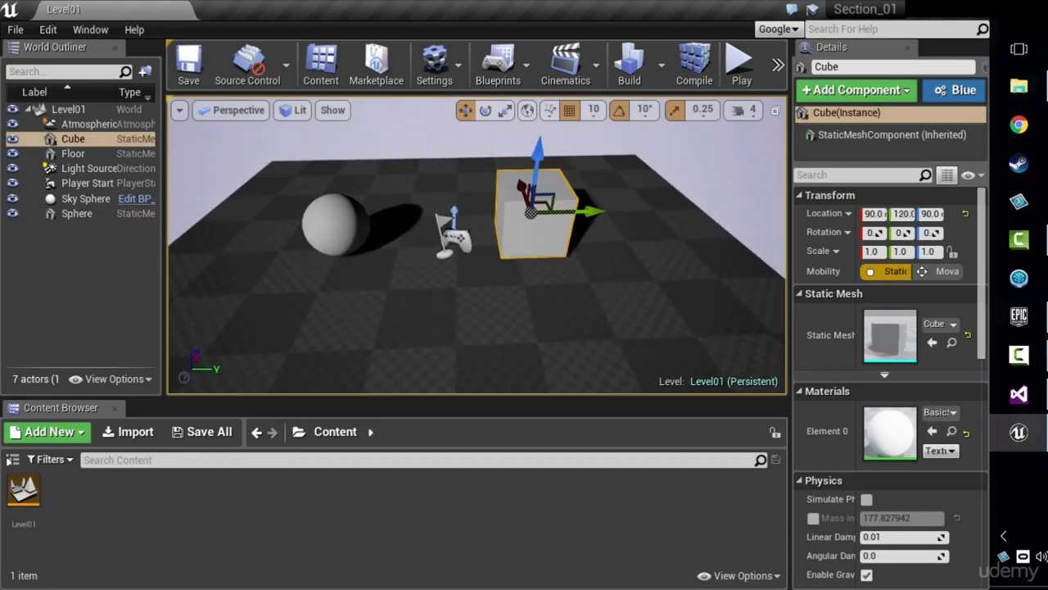
{"action": "left_click", "coordinate": [318, 232]}
{"action": "left_click_drag", "start_coordinate": [165, 196], "coordinate": [176, 199]}
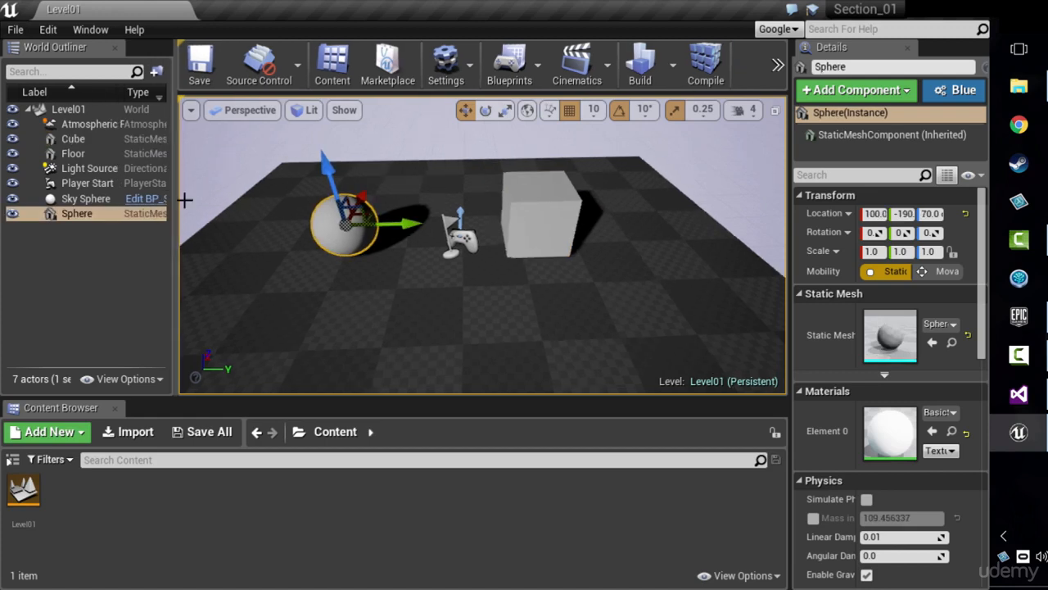
Step: Move the cube along the Y axis away from the player start to location 90, 190, 90
{"action": "left_click", "coordinate": [549, 229]}
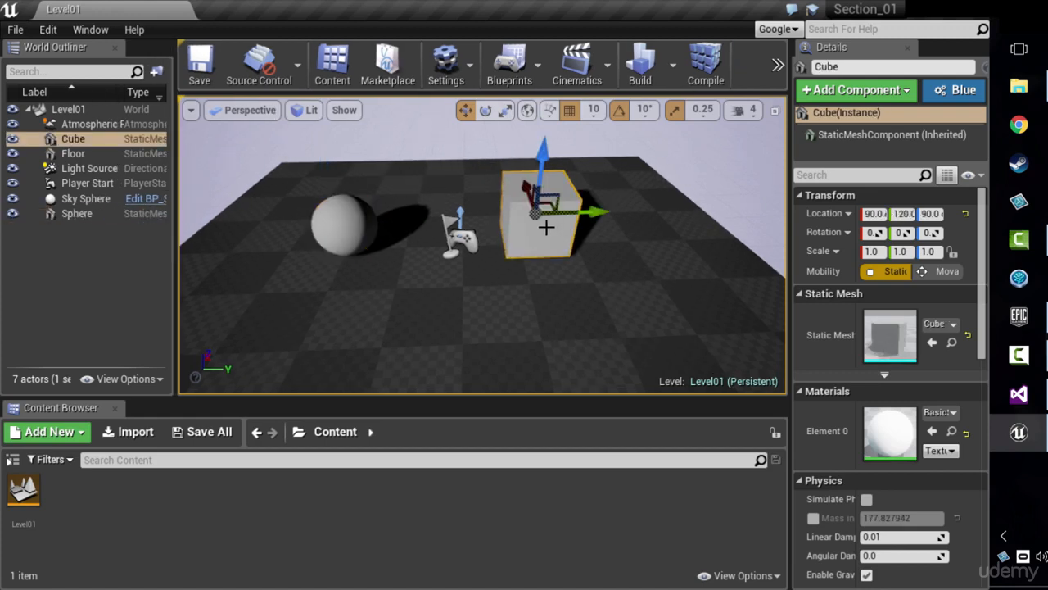
{"action": "scroll", "coordinate": [443, 267], "scroll_direction": "up", "scroll_amount": 2}
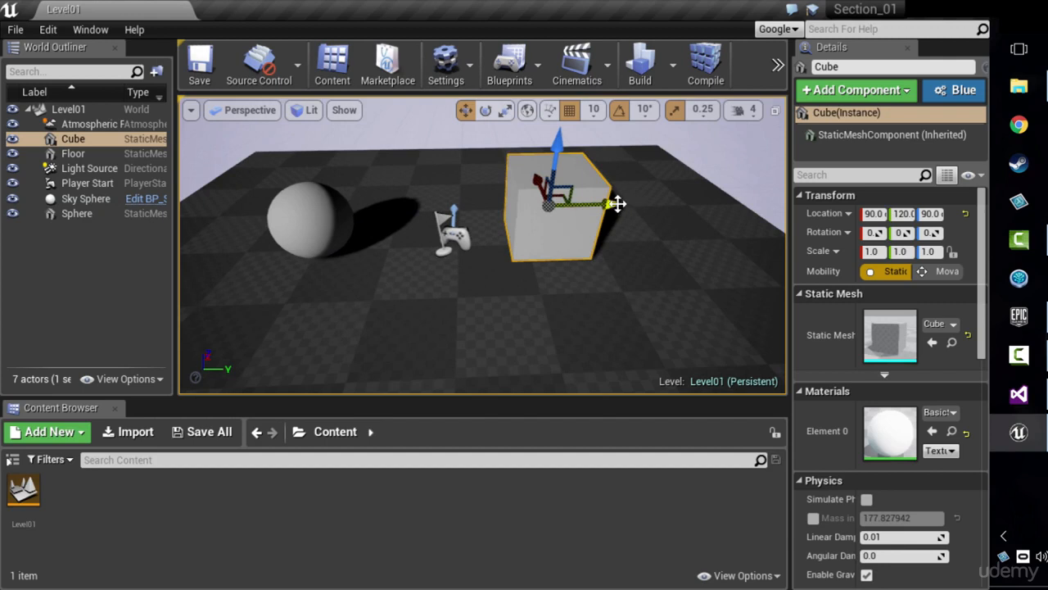
{"action": "left_click_drag", "start_coordinate": [617, 204], "coordinate": [668, 208]}
{"action": "right_click_drag", "start_coordinate": [667, 207], "coordinate": [655, 188]}
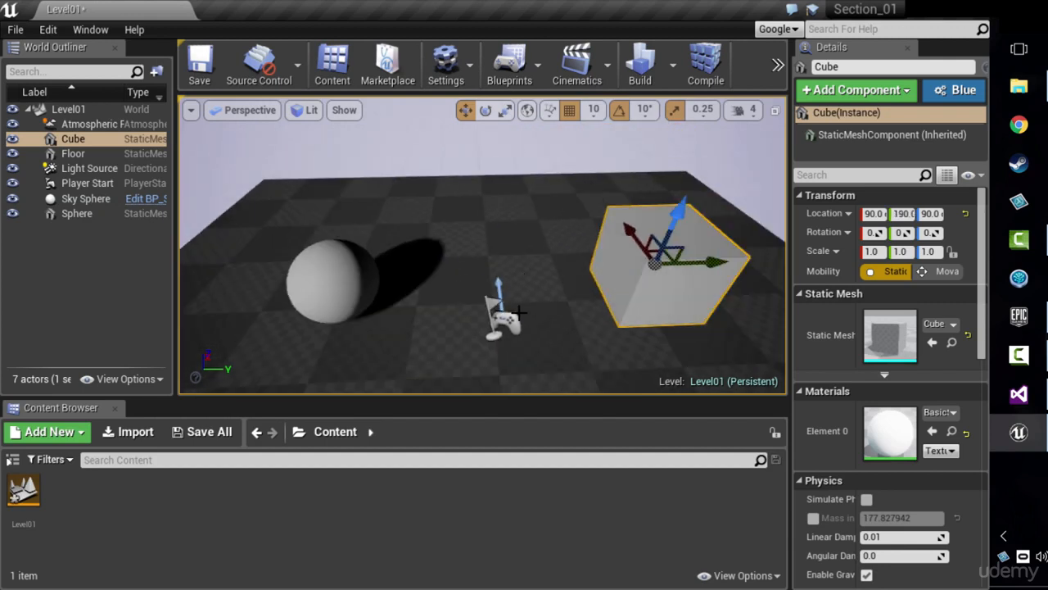
{"action": "scroll", "coordinate": [518, 312], "scroll_direction": "down", "scroll_amount": 2}
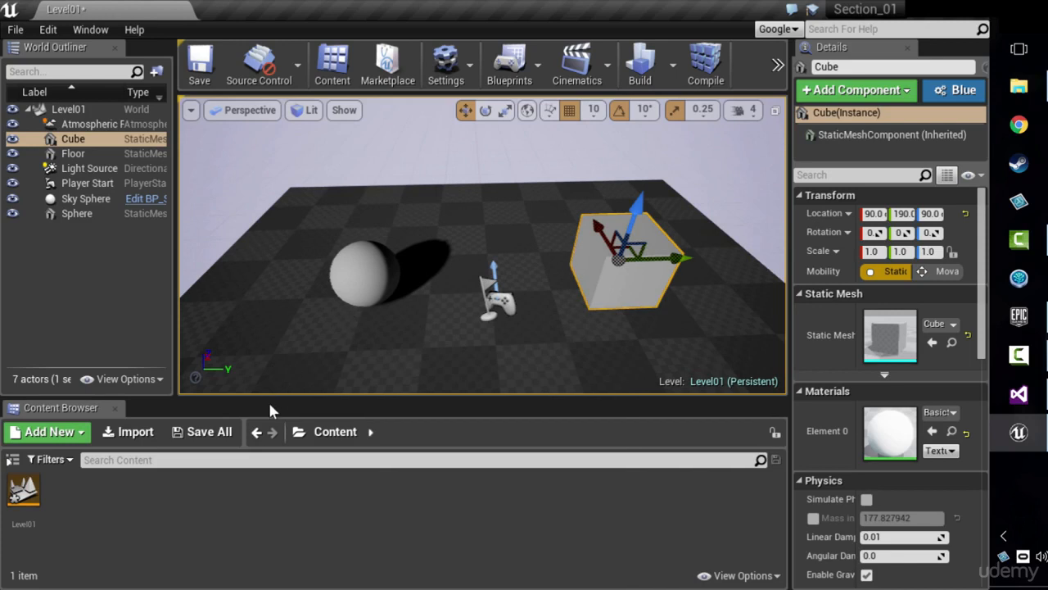
Step: Shorten the Content Browser, widen the Details panel and slightly narrow the World Outliner
{"action": "left_click_drag", "start_coordinate": [267, 398], "coordinate": [298, 420]}
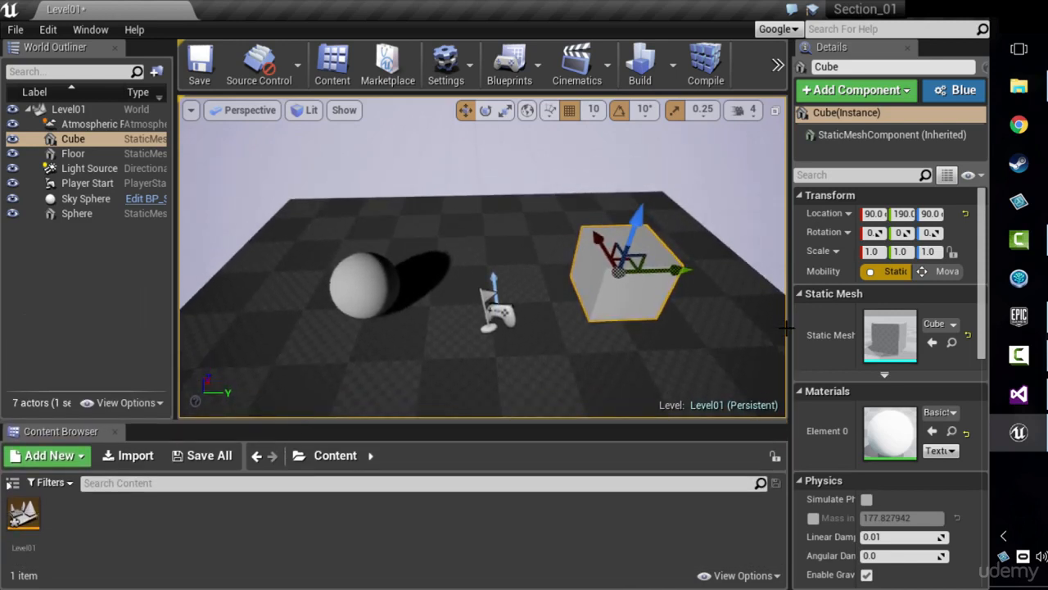
{"action": "mouse_move", "coordinate": [779, 323]}
{"action": "left_mouse_down"}
{"action": "mouse_move", "coordinate": [856, 328]}
{"action": "mouse_move", "coordinate": [722, 338]}
{"action": "mouse_move", "coordinate": [763, 336]}
{"action": "left_mouse_up"}
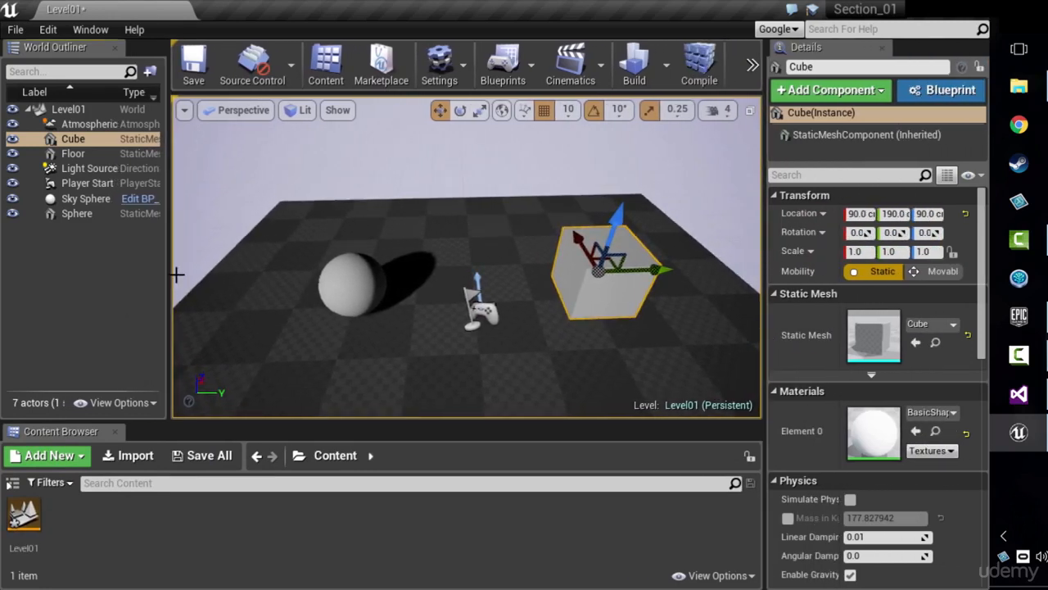
{"action": "left_click_drag", "start_coordinate": [168, 274], "coordinate": [166, 273]}
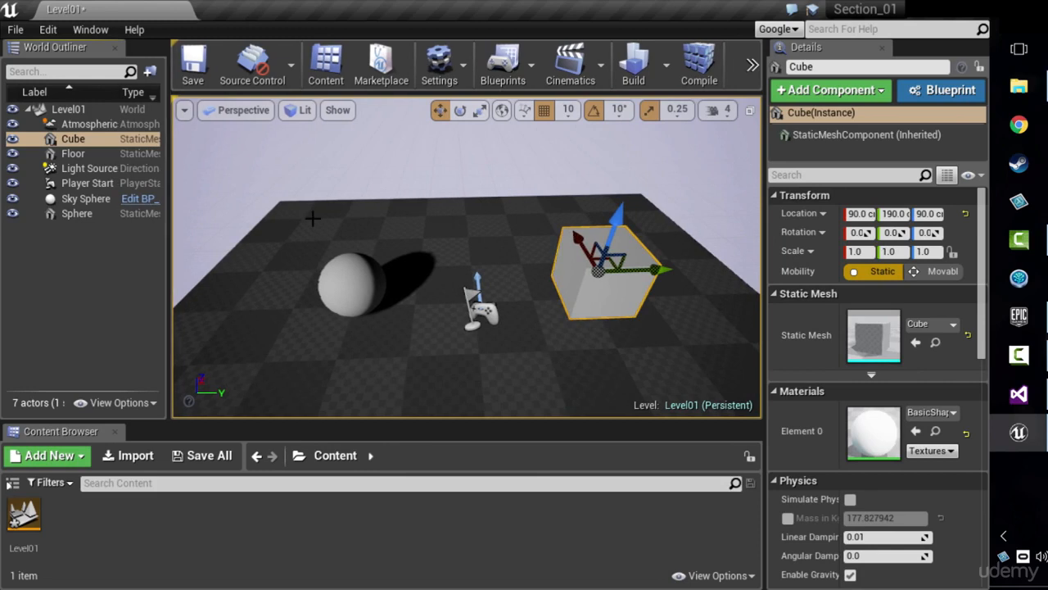
Step: Show the hidden Toolbar and Viewport tabs and dock the viewport as a narrow column beside the toolbar
{"action": "left_click", "coordinate": [193, 66]}
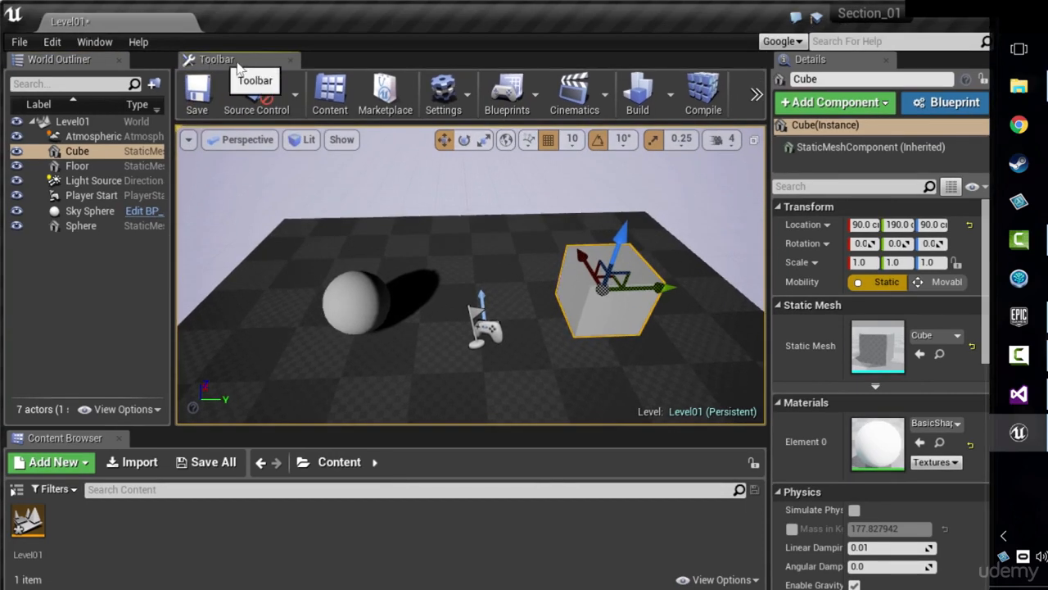
{"action": "left_click", "coordinate": [179, 131]}
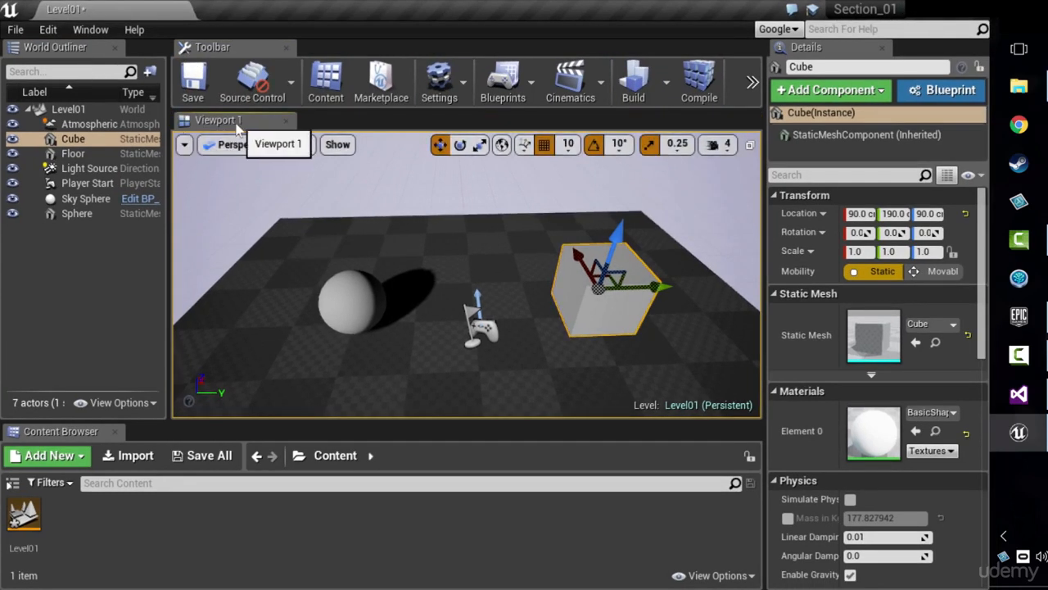
{"action": "left_click_drag", "start_coordinate": [226, 120], "coordinate": [266, 150]}
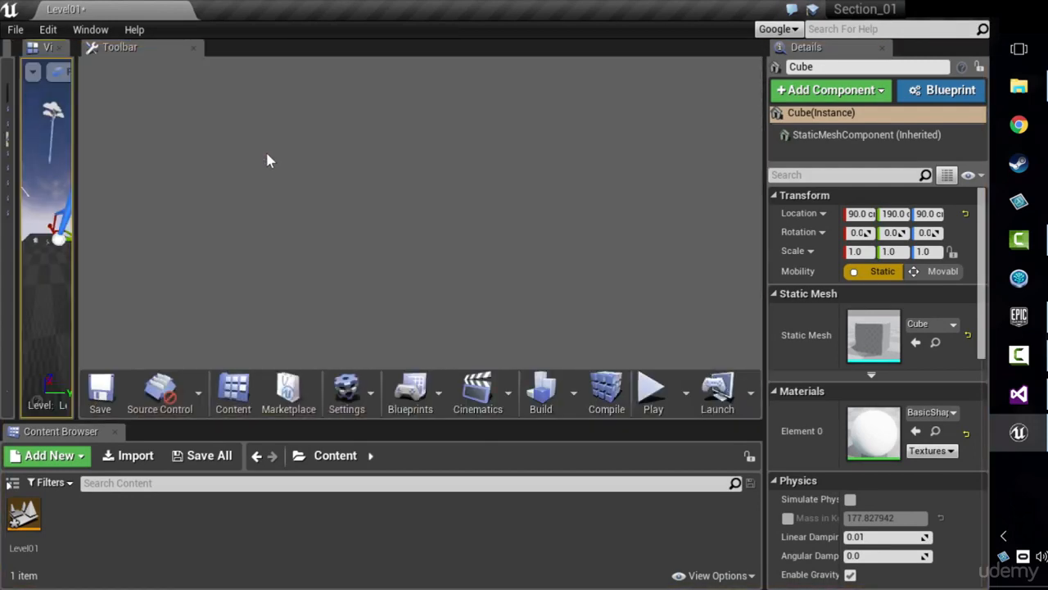
Step: Reset the editor layout to its default, save Level01 for the editor restart, and return to the Unreal Editor window
{"action": "left_click", "coordinate": [50, 31]}
{"action": "mouse_move", "coordinate": [87, 35]}
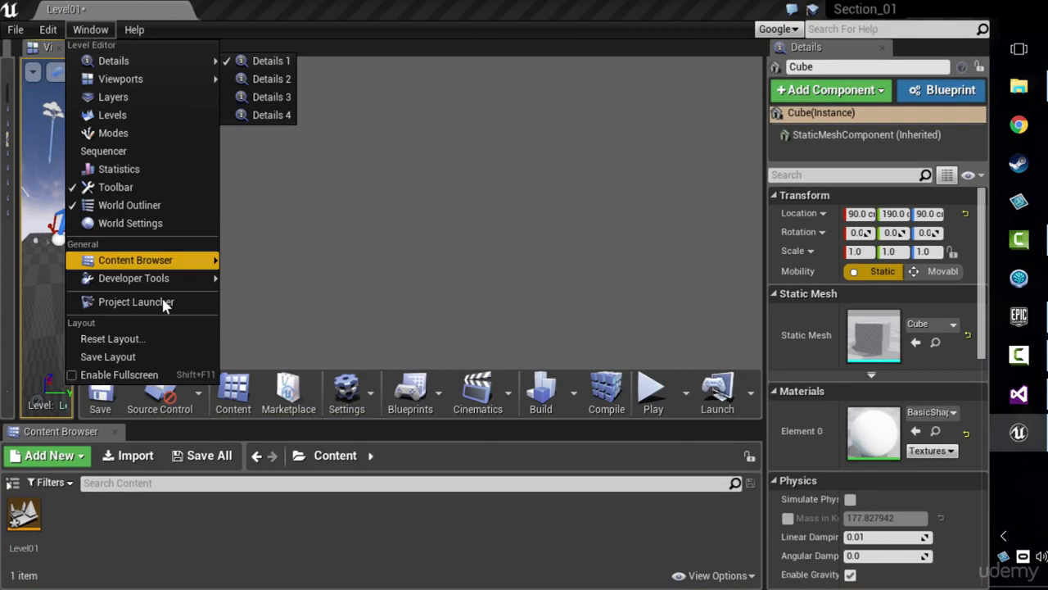
{"action": "left_click", "coordinate": [188, 338]}
{"action": "left_click", "coordinate": [613, 345]}
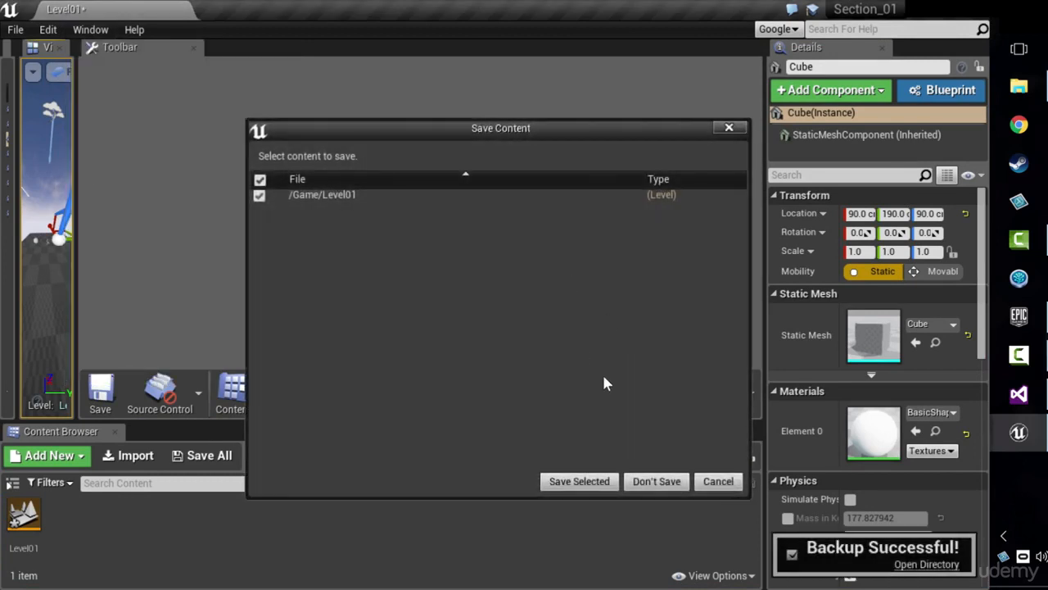
{"action": "left_click", "coordinate": [599, 483]}
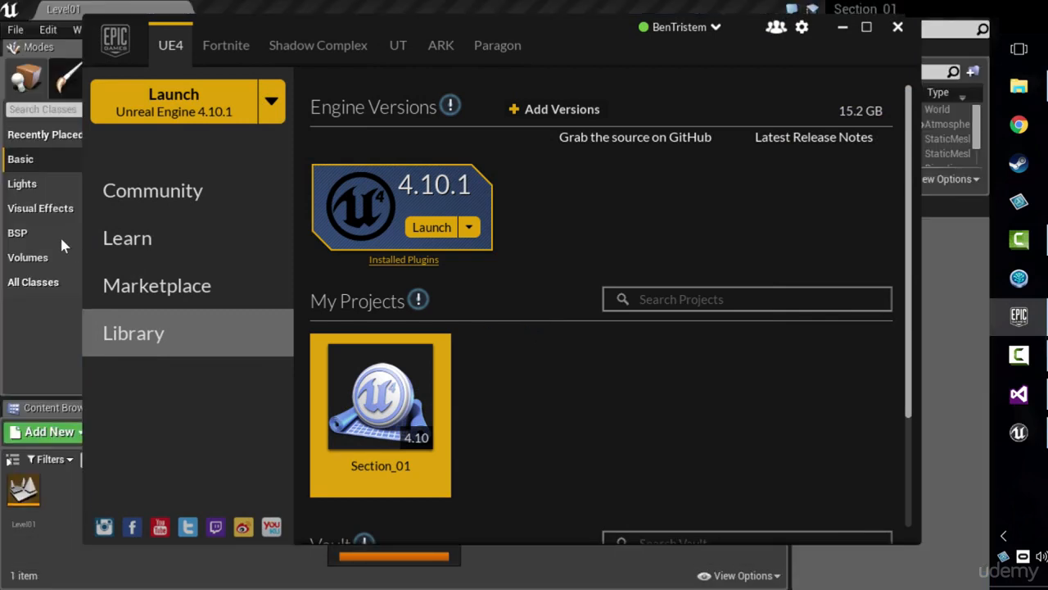
{"action": "left_click", "coordinate": [51, 343]}
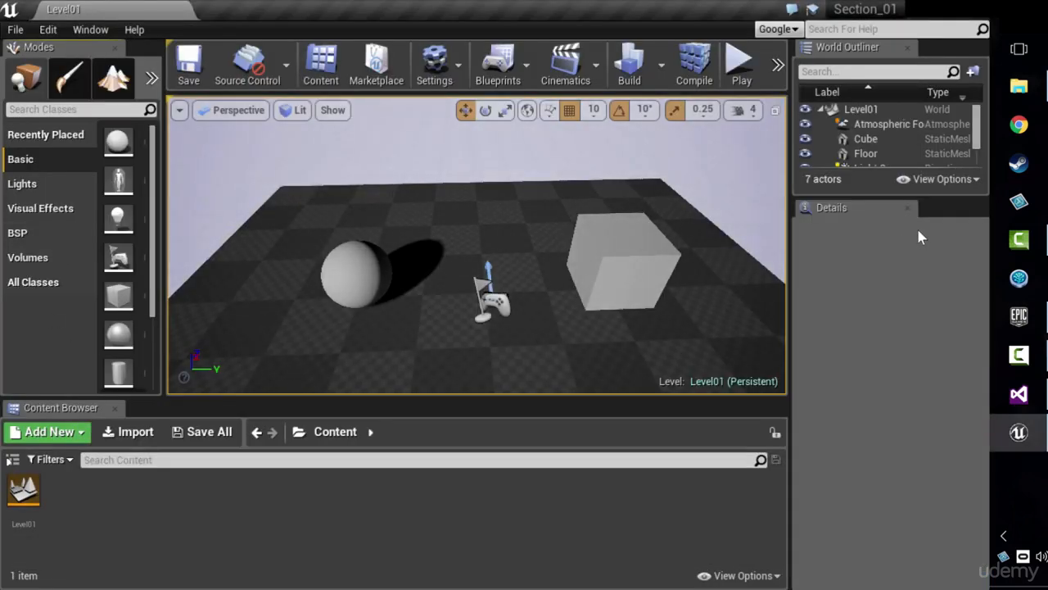
Step: Dock the World Outliner above the Modes panel and close the Modes panel
{"action": "left_click_drag", "start_coordinate": [870, 199], "coordinate": [869, 372]}
{"action": "left_click_drag", "start_coordinate": [901, 47], "coordinate": [44, 121]}
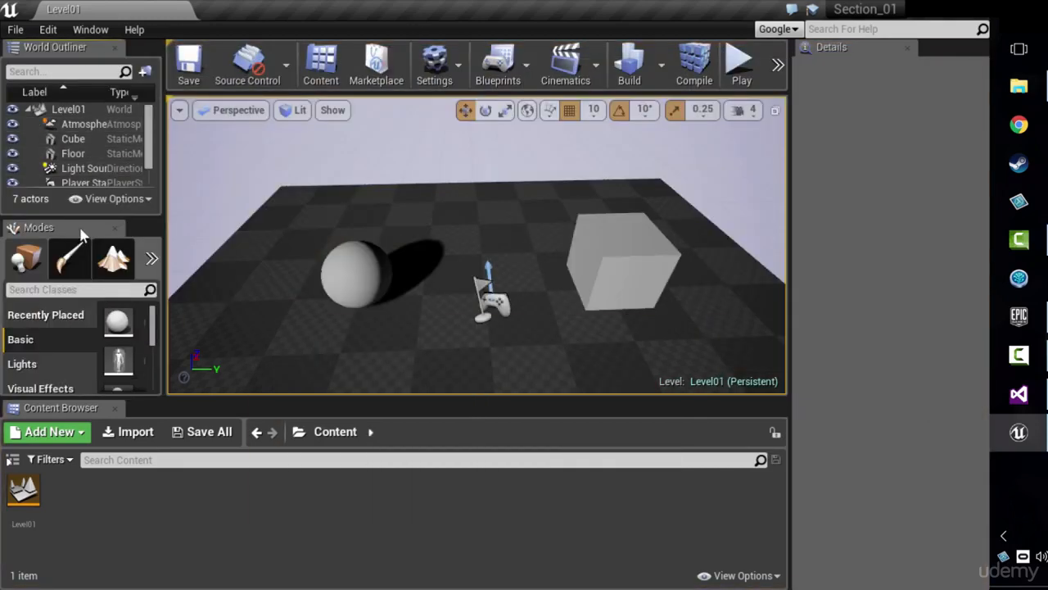
{"action": "left_click", "coordinate": [115, 228]}
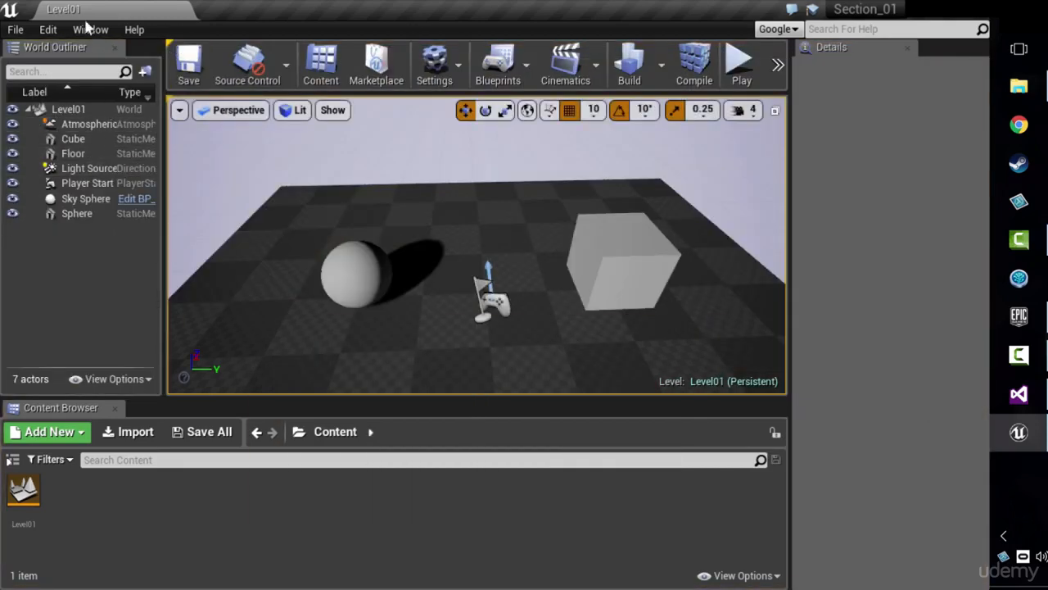
Step: Dock the toolbar in a full-width row above all panels, slightly widen the World Outliner and select the cube in it
{"action": "left_click_drag", "start_coordinate": [250, 51], "coordinate": [127, 29]}
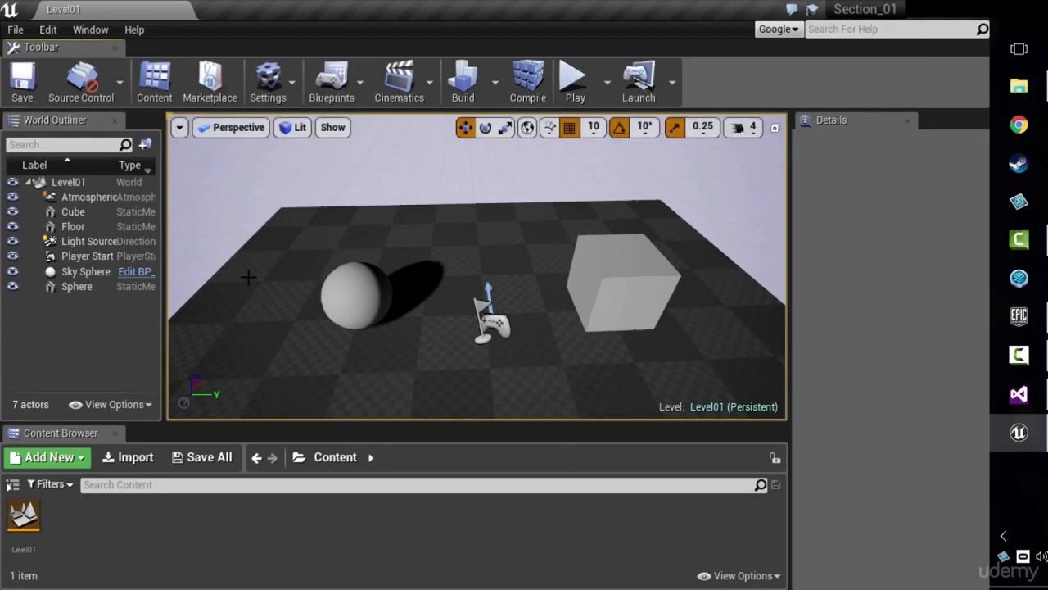
{"action": "left_click_drag", "start_coordinate": [166, 285], "coordinate": [172, 286]}
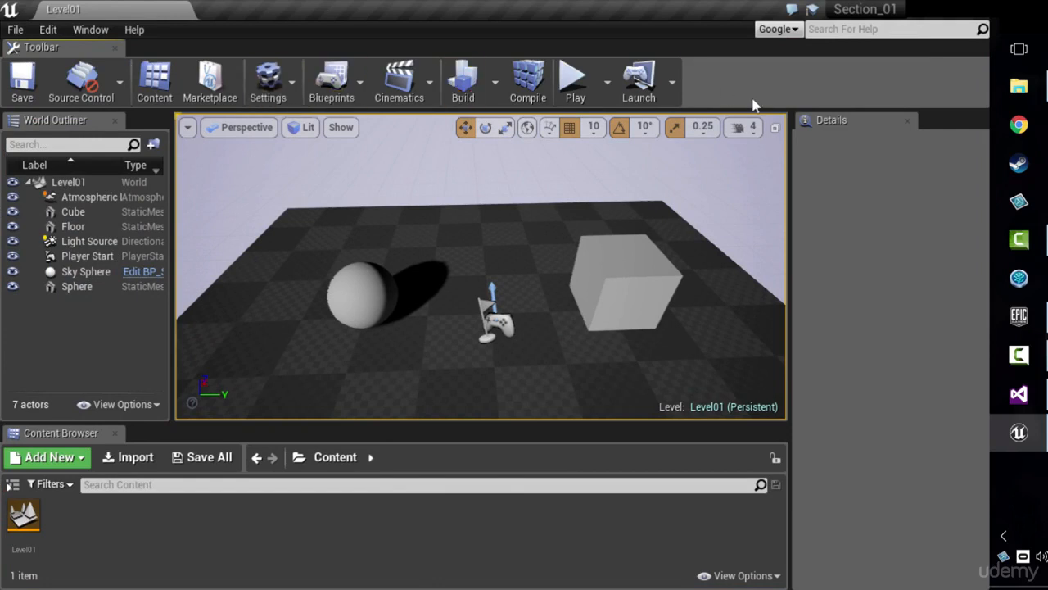
{"action": "left_click", "coordinate": [98, 212]}
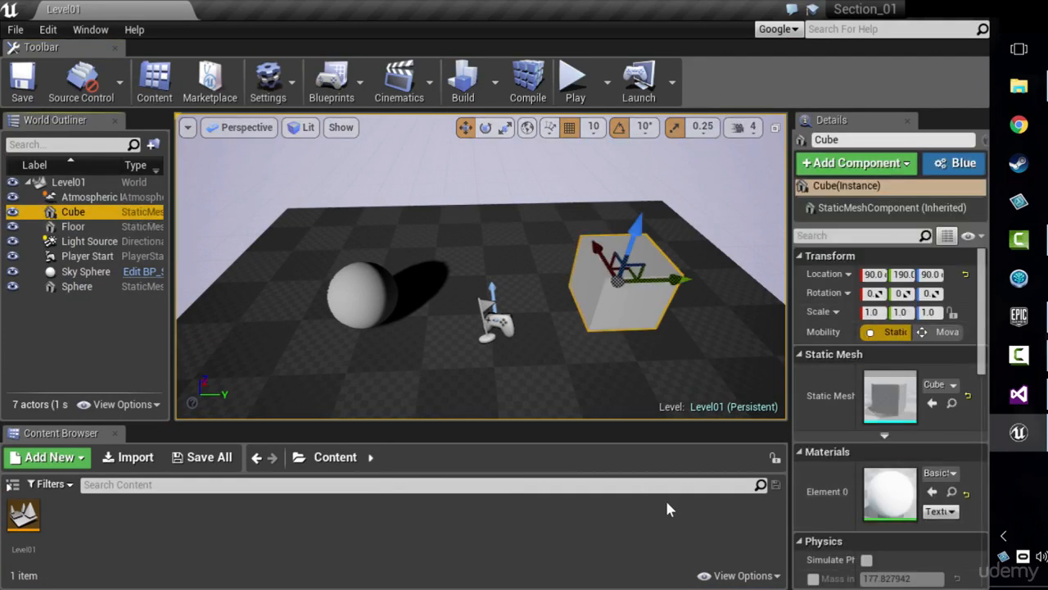
Step: Hide the tabs of the Content Browser and the World Outliner and bring both tabs back
{"action": "right_click", "coordinate": [38, 438]}
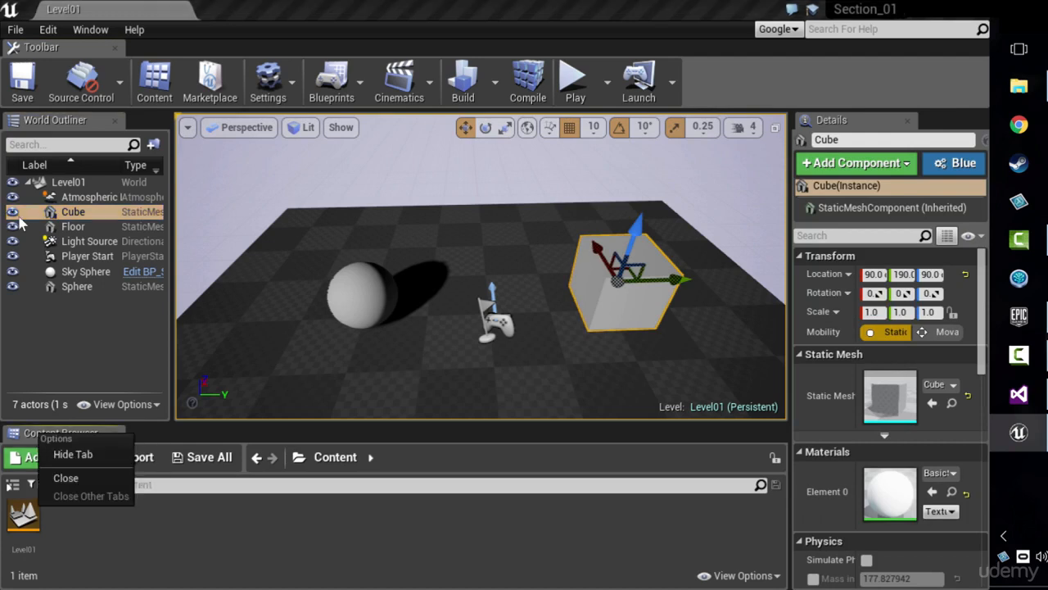
{"action": "left_click", "coordinate": [65, 454]}
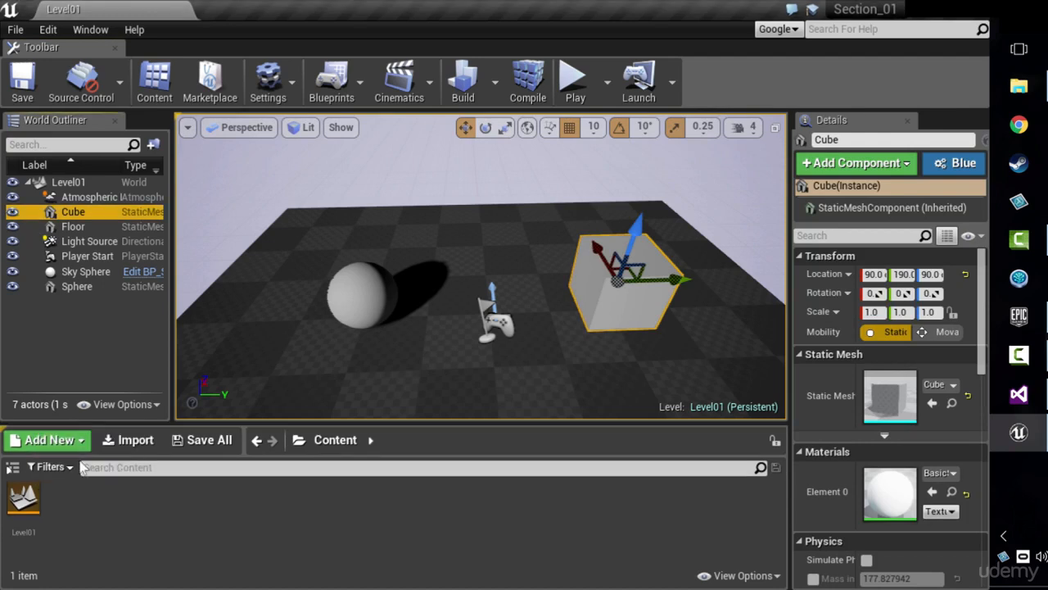
{"action": "right_click", "coordinate": [85, 123]}
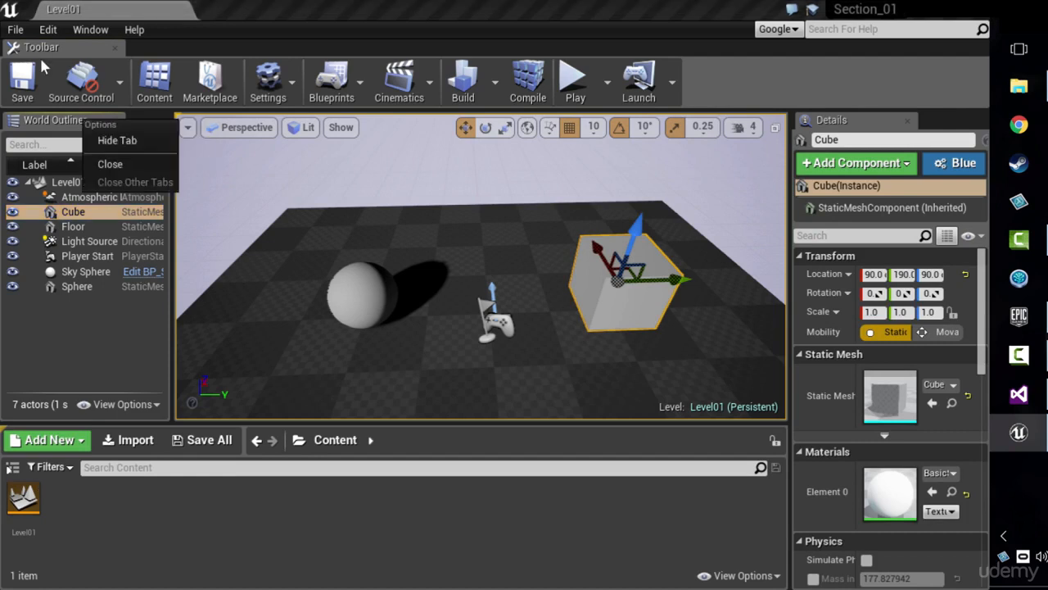
{"action": "left_click", "coordinate": [117, 140]}
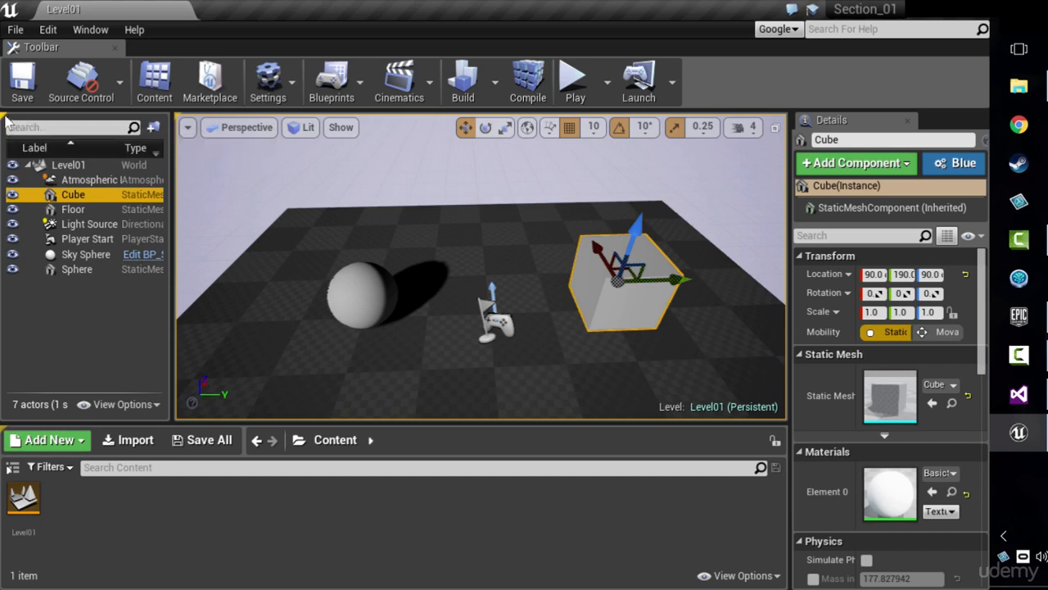
{"action": "left_click", "coordinate": [7, 117]}
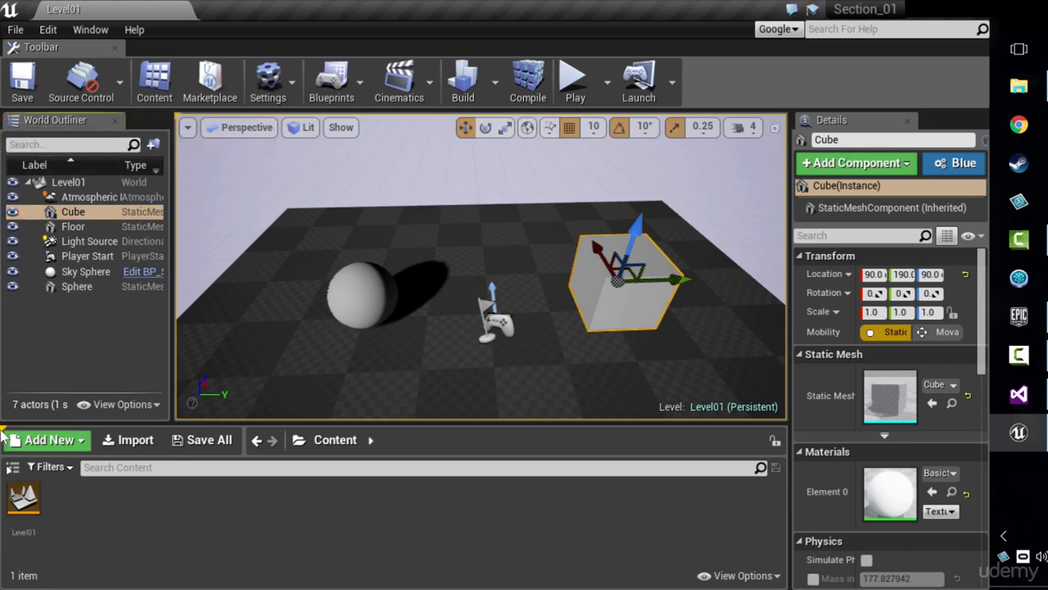
{"action": "left_click", "coordinate": [2, 427]}
Step: Show the hidden Viewport 1 tab and hide the Toolbar tab
{"action": "left_click", "coordinate": [178, 116]}
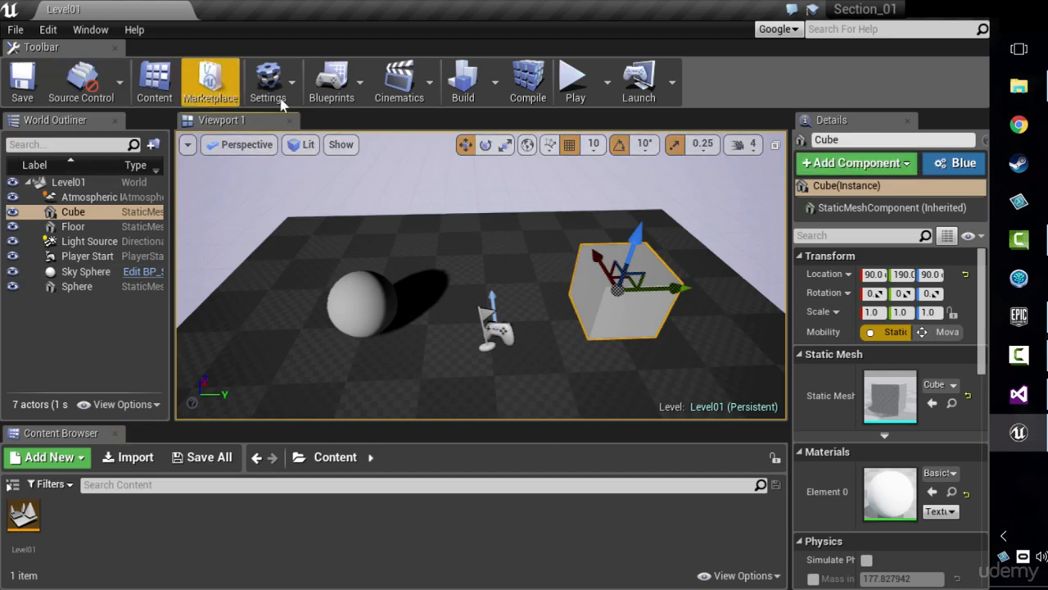
{"action": "right_click", "coordinate": [82, 47]}
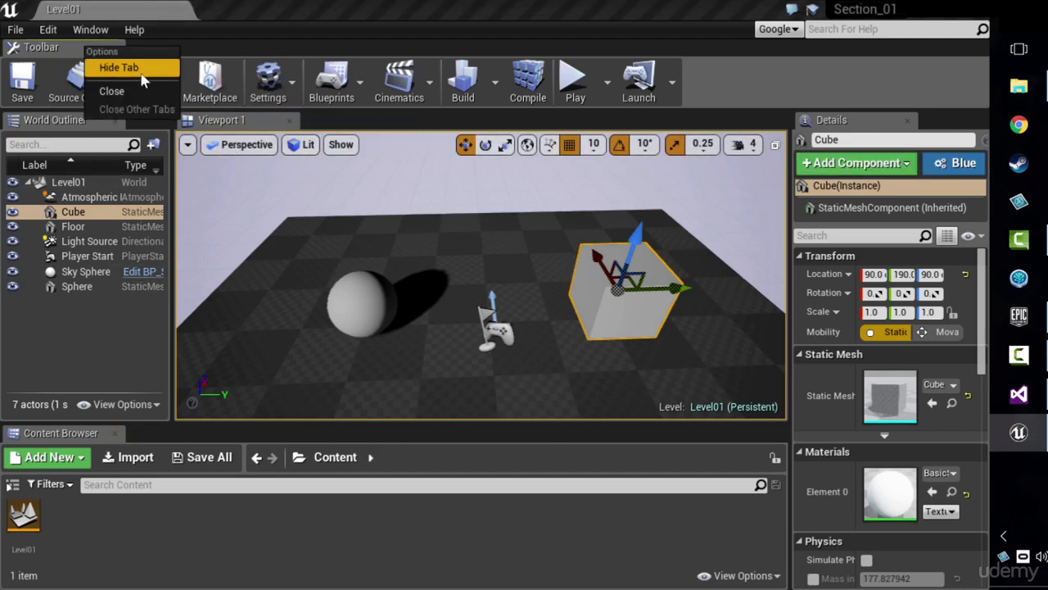
{"action": "left_click", "coordinate": [115, 65]}
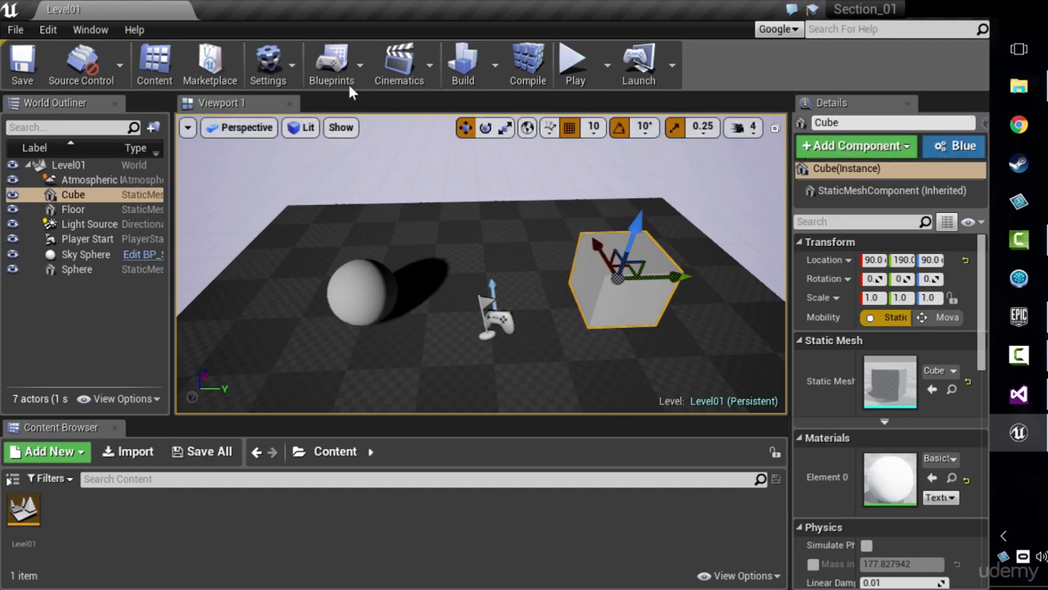
Step: Hide the Viewport 1 tab and show it again
{"action": "right_click", "coordinate": [241, 104]}
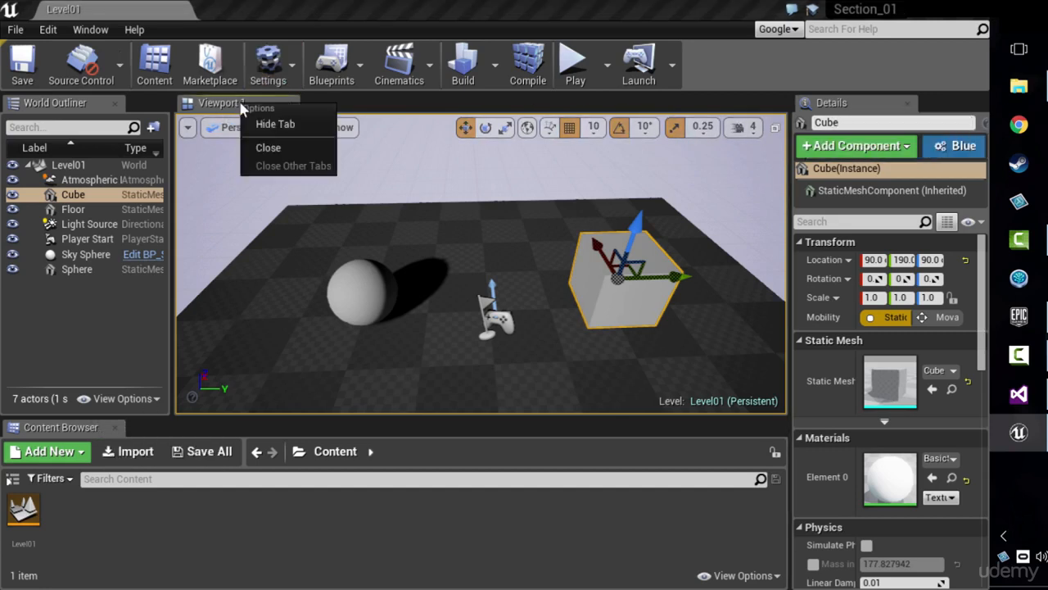
{"action": "left_click", "coordinate": [286, 131]}
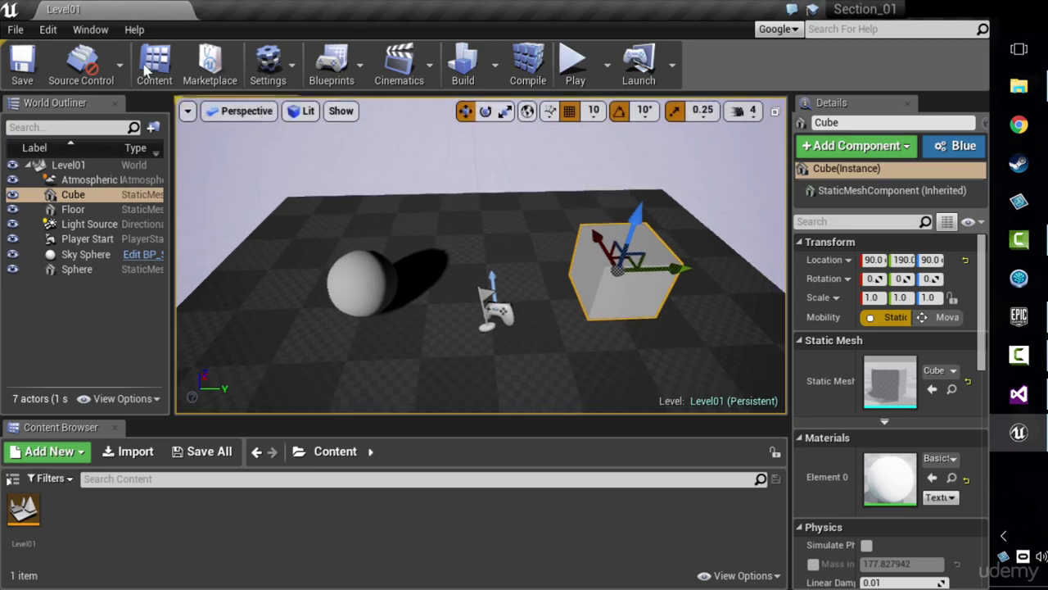
{"action": "left_click", "coordinate": [178, 101]}
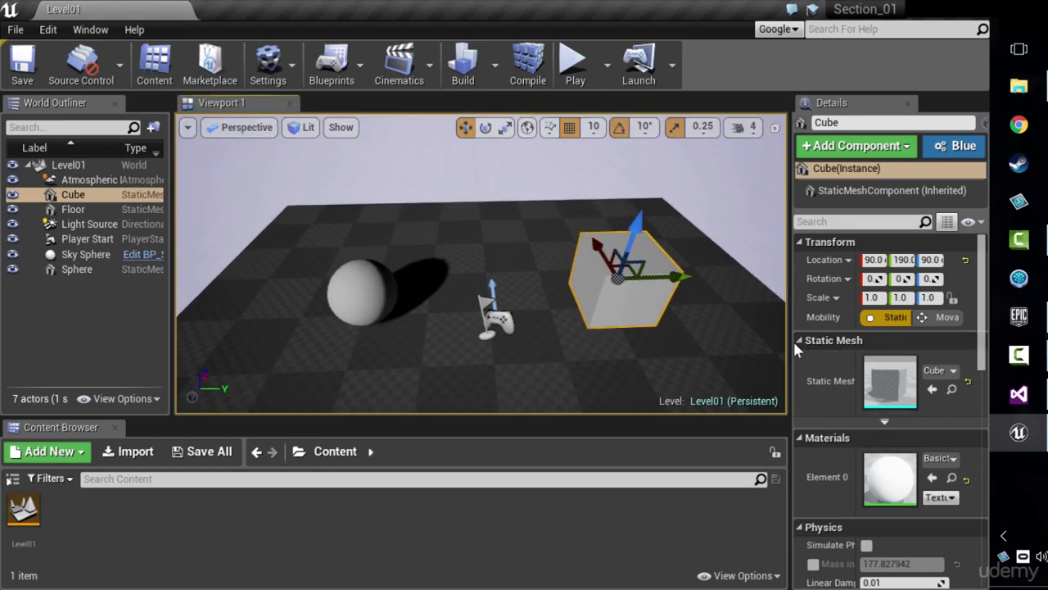
Step: Save the current editor layout and locate the option for resetting it
{"action": "left_click", "coordinate": [91, 30]}
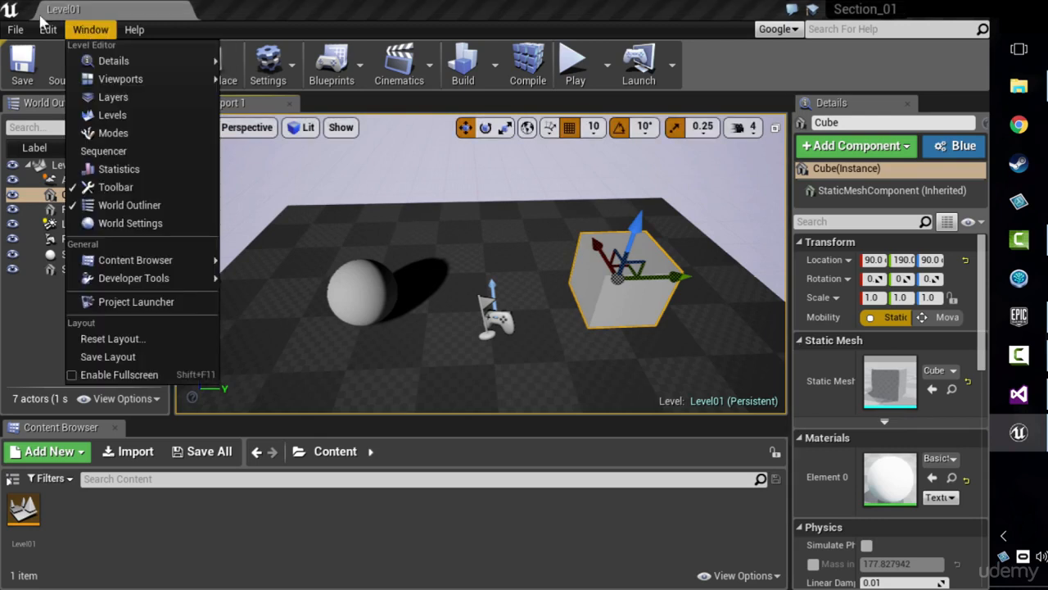
{"action": "left_click", "coordinate": [145, 361]}
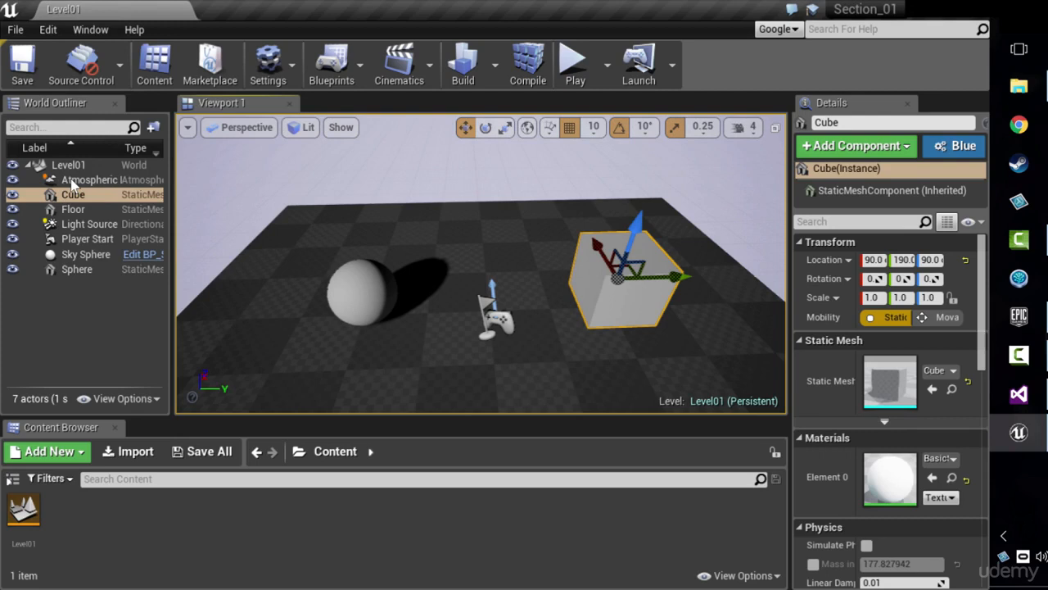
{"action": "left_click", "coordinate": [82, 33]}
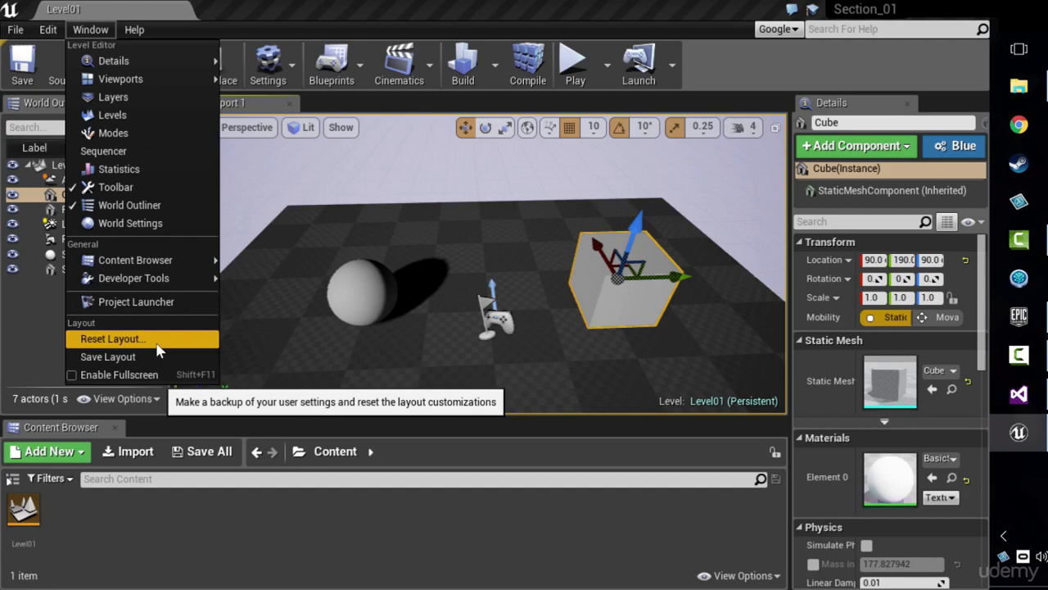
{"action": "left_click", "coordinate": [156, 342]}
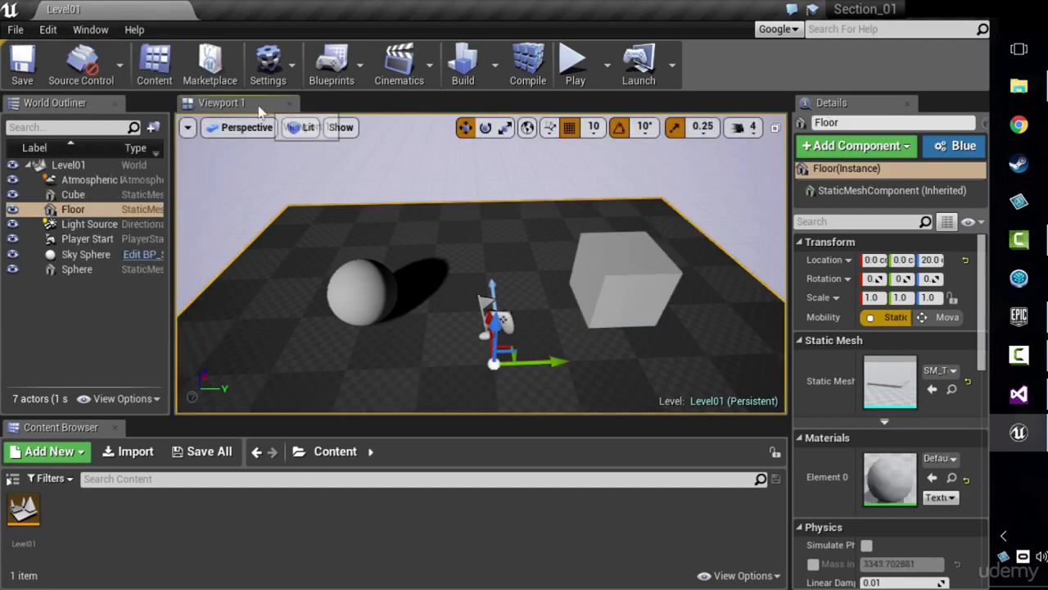
Step: Resize the panels around the viewport for a slightly wider World Outliner and a slightly taller Content Browser
{"action": "left_click_drag", "start_coordinate": [225, 103], "coordinate": [418, 230]}
{"action": "left_click_drag", "start_coordinate": [328, 229], "coordinate": [391, 91]}
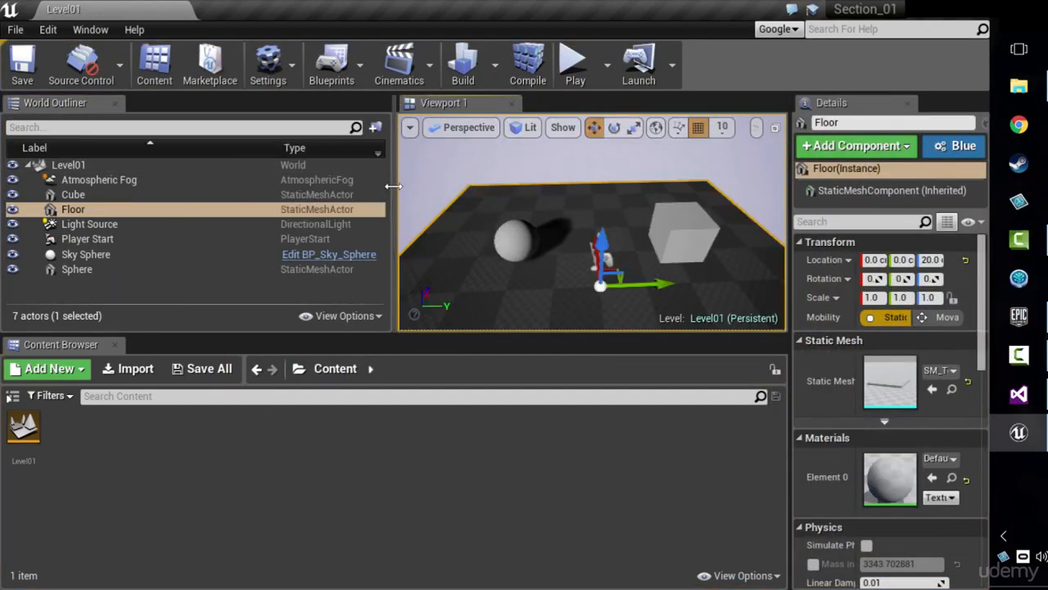
{"action": "left_click_drag", "start_coordinate": [394, 186], "coordinate": [215, 186]}
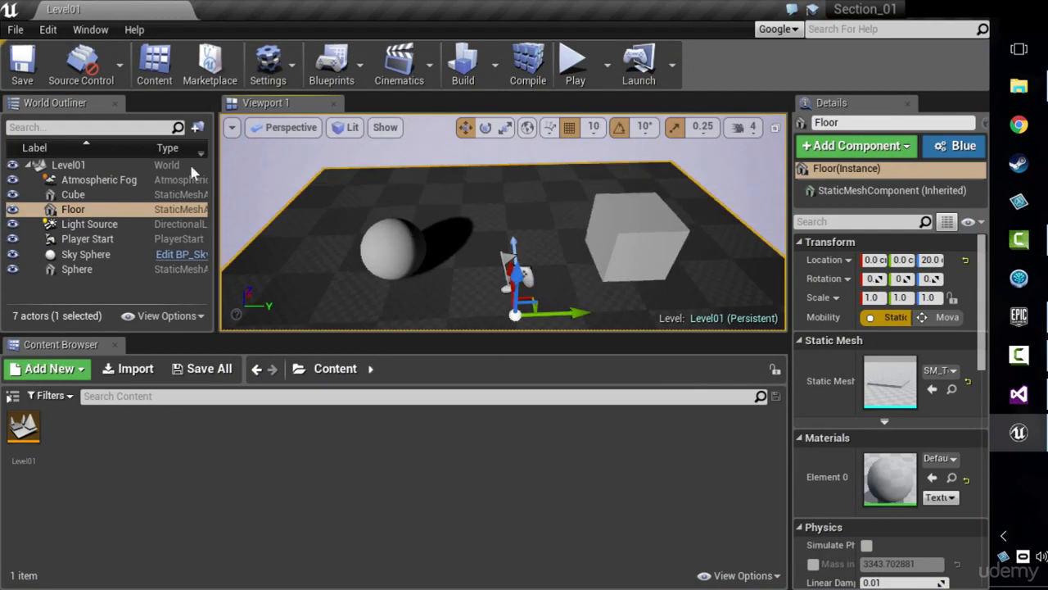
{"action": "left_click_drag", "start_coordinate": [420, 334], "coordinate": [421, 408]}
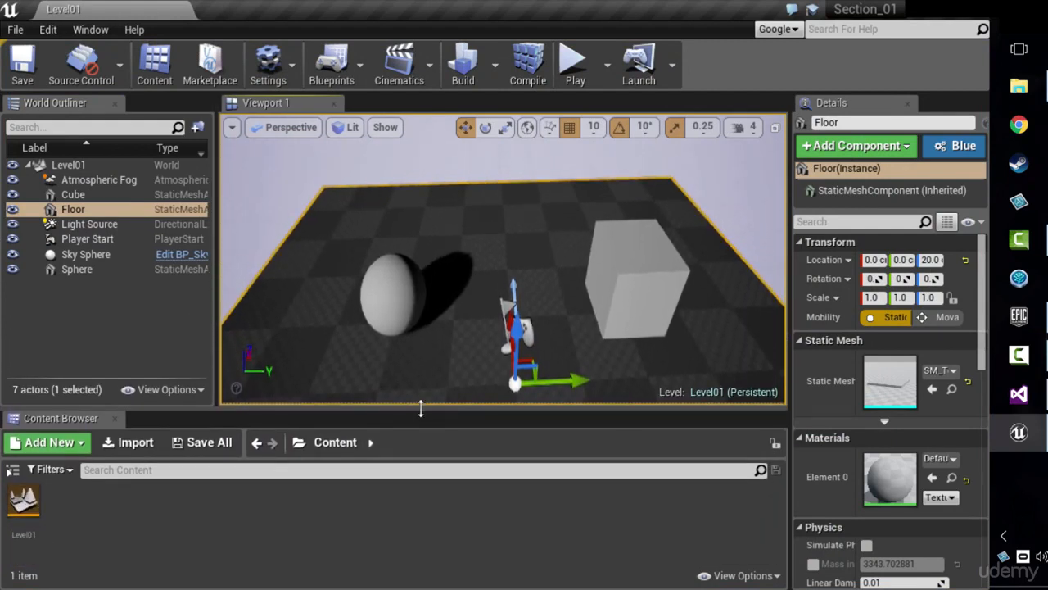